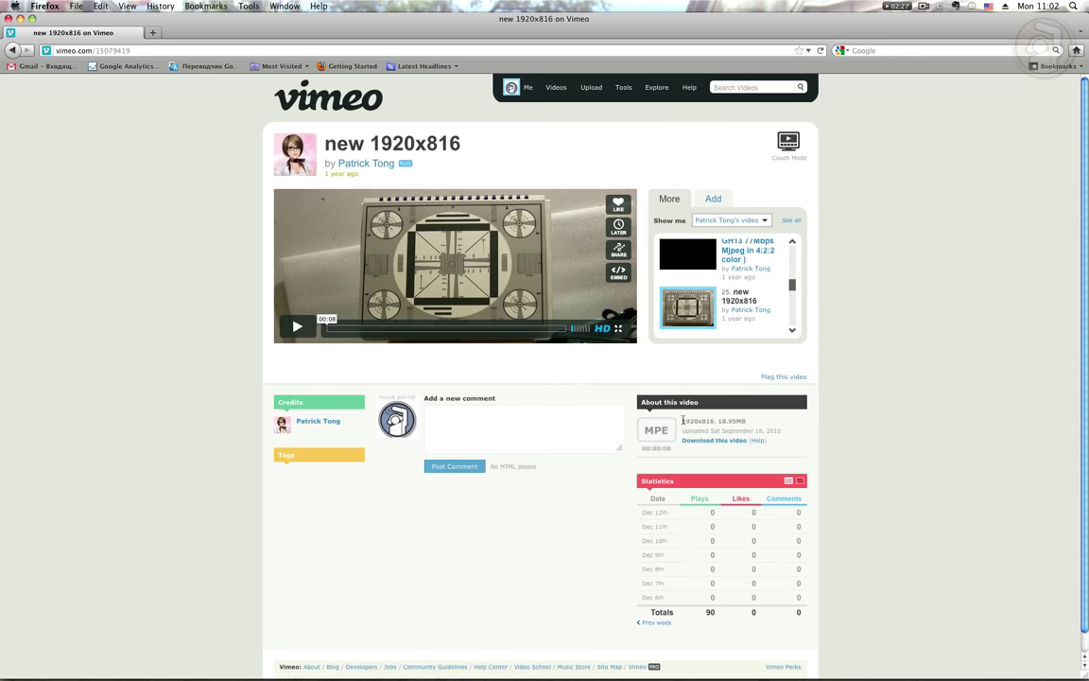
# Highlight the sample video's 1920x816 resolution under About this video on Vimeo
pyautogui.moveTo(682, 421); pyautogui.dragTo(714, 421)
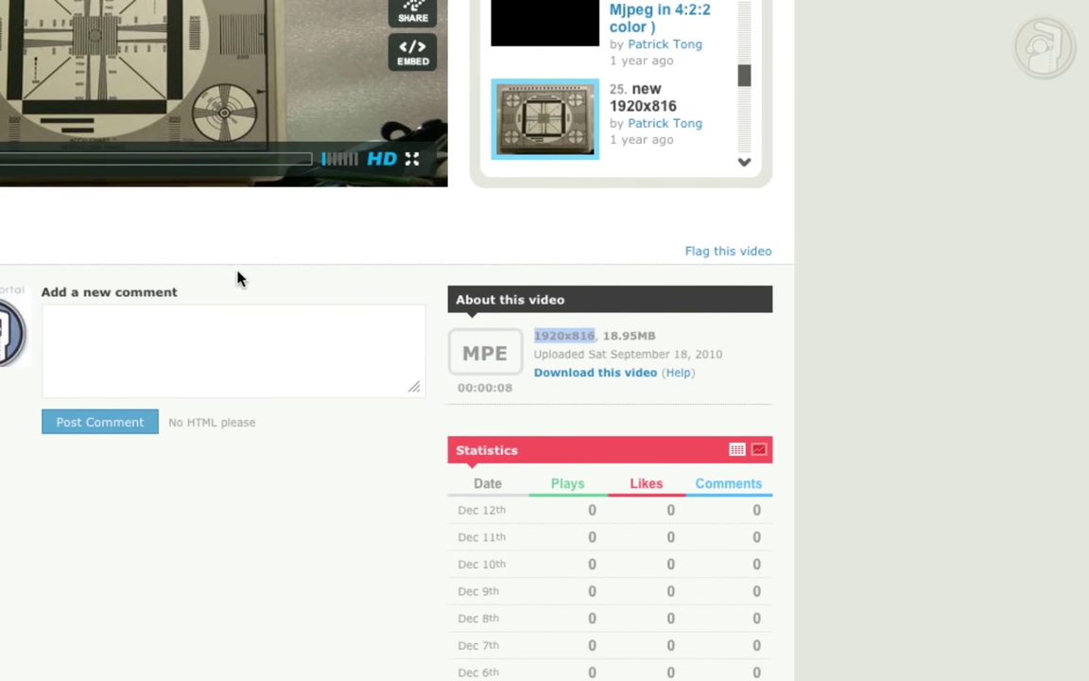
pyautogui.click(315, 221)
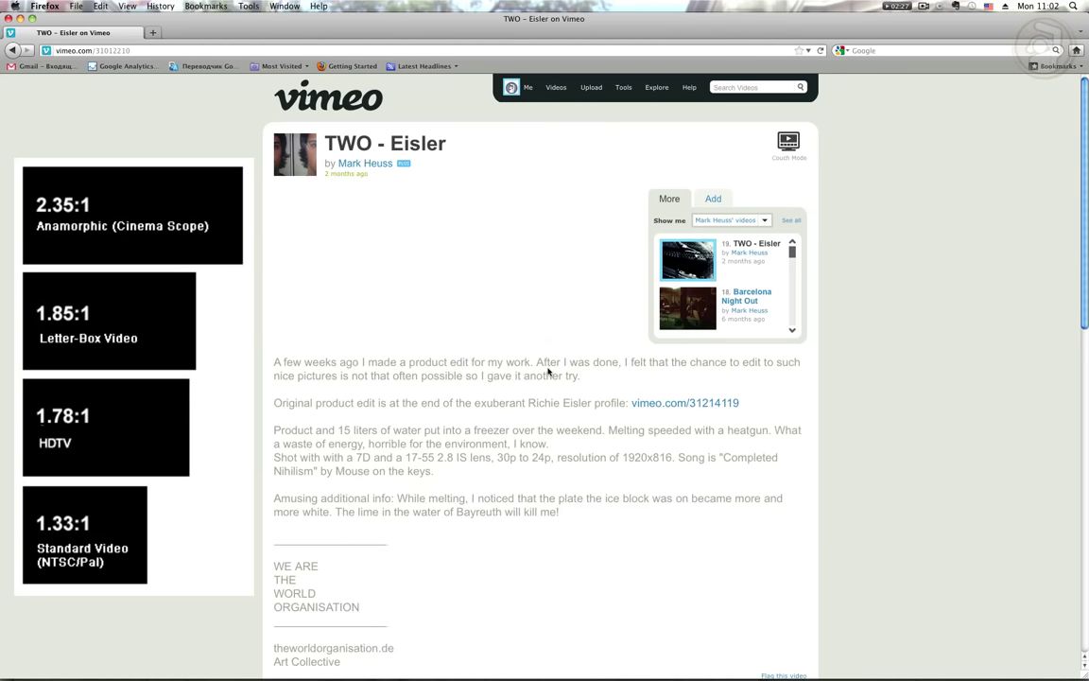
# Scroll down and highlight the TWO - Eisler video's 1920x816 resolution
pyautogui.scroll(-3, 549, 370)
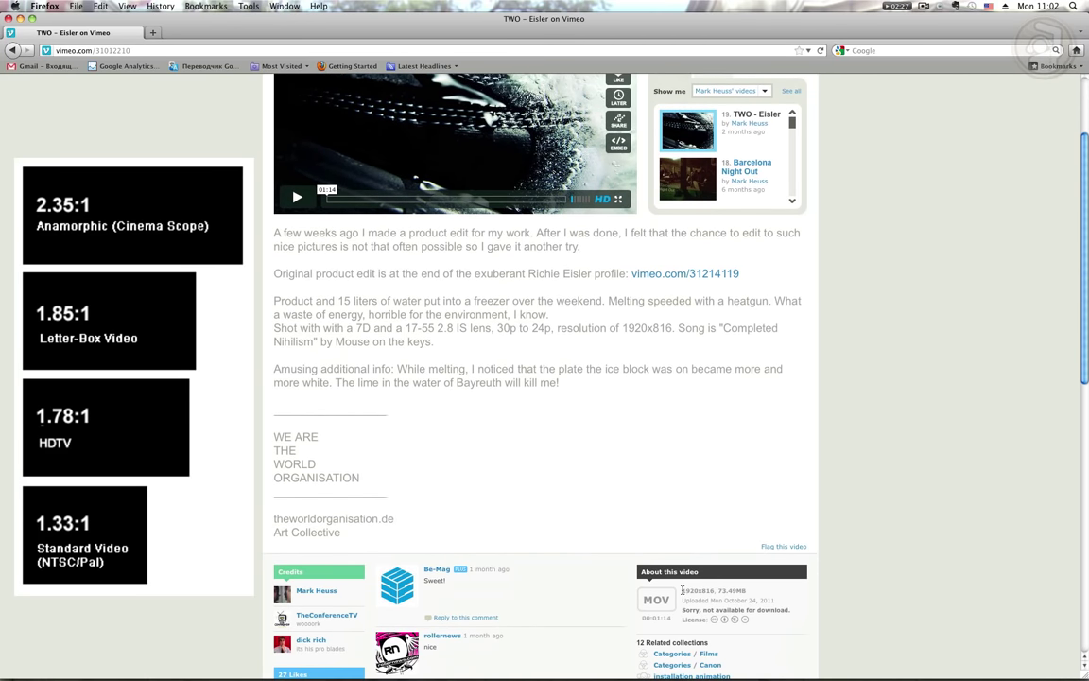
pyautogui.moveTo(682, 589); pyautogui.dragTo(712, 590)
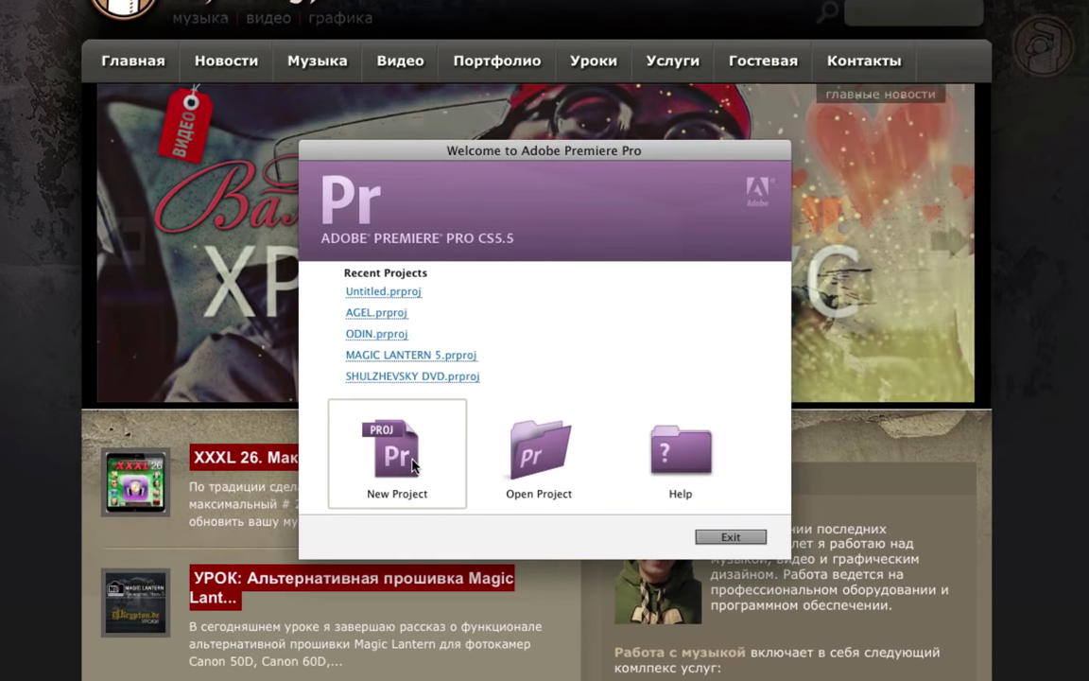
# Create a new project named 1920-816, saved in a new PREMIERE PROJECT folder
pyautogui.click(409, 458)
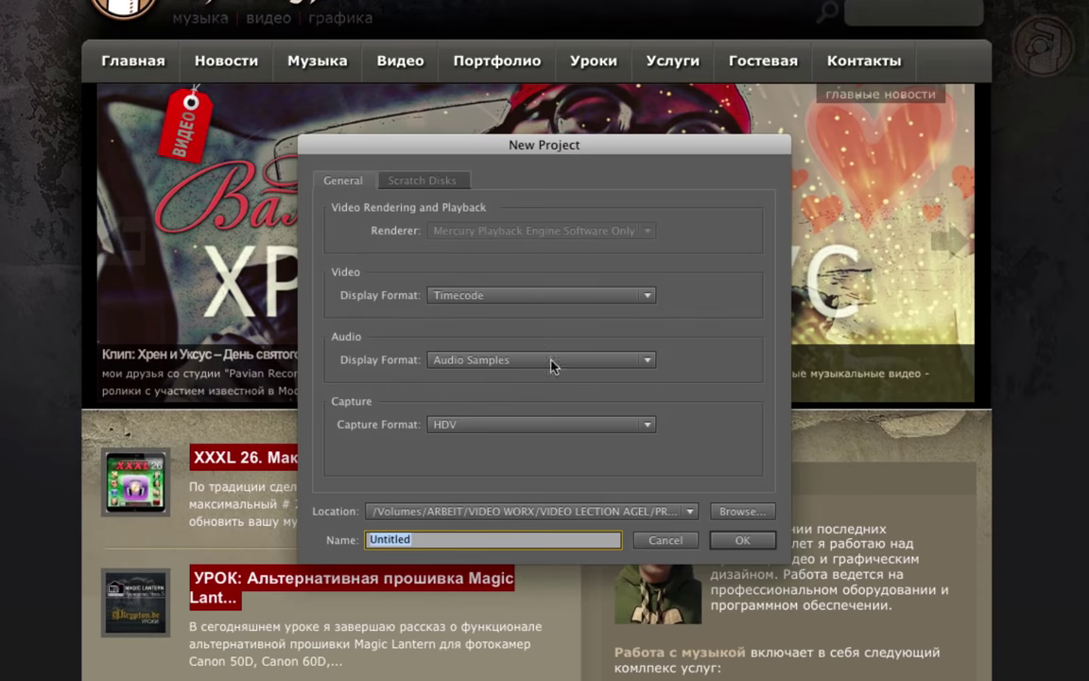
pyautogui.click(743, 511)
pyautogui.click(643, 150)
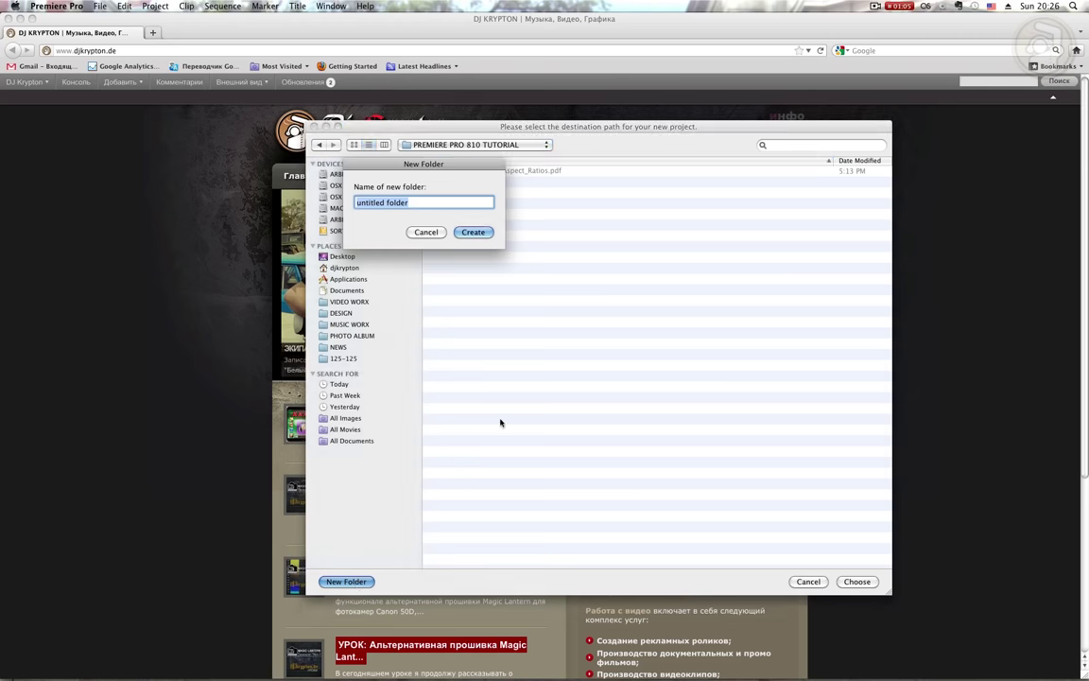
pyautogui.write('PREMIERE')
pyautogui.write(' PROJECT')
pyautogui.press('Return')
pyautogui.press('Return')
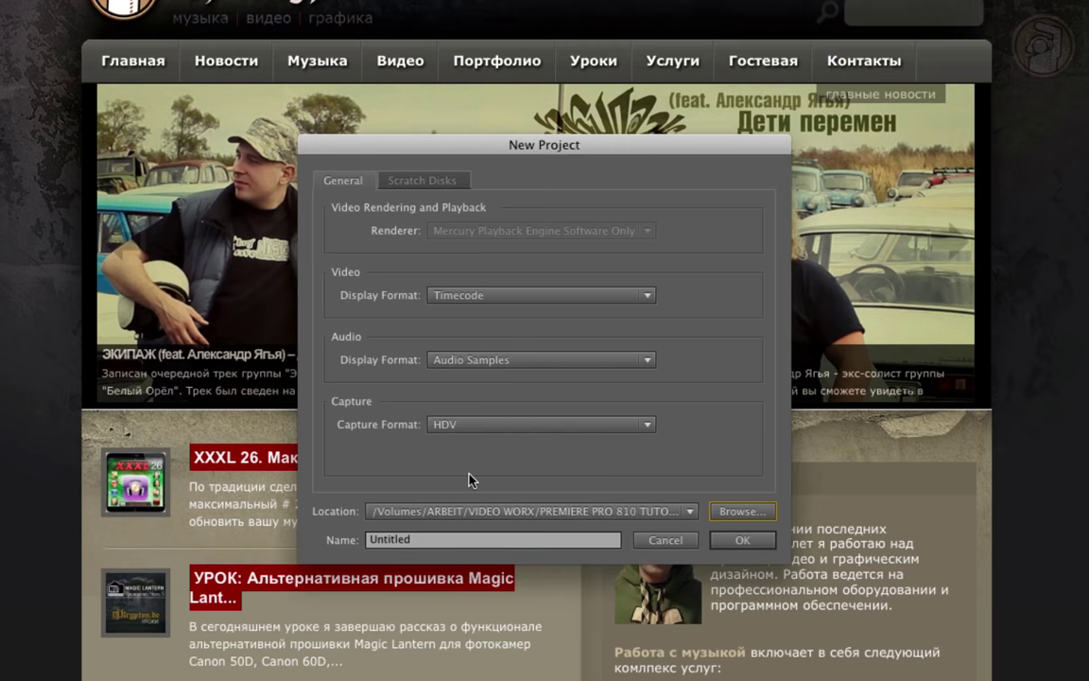
pyautogui.write('1920')
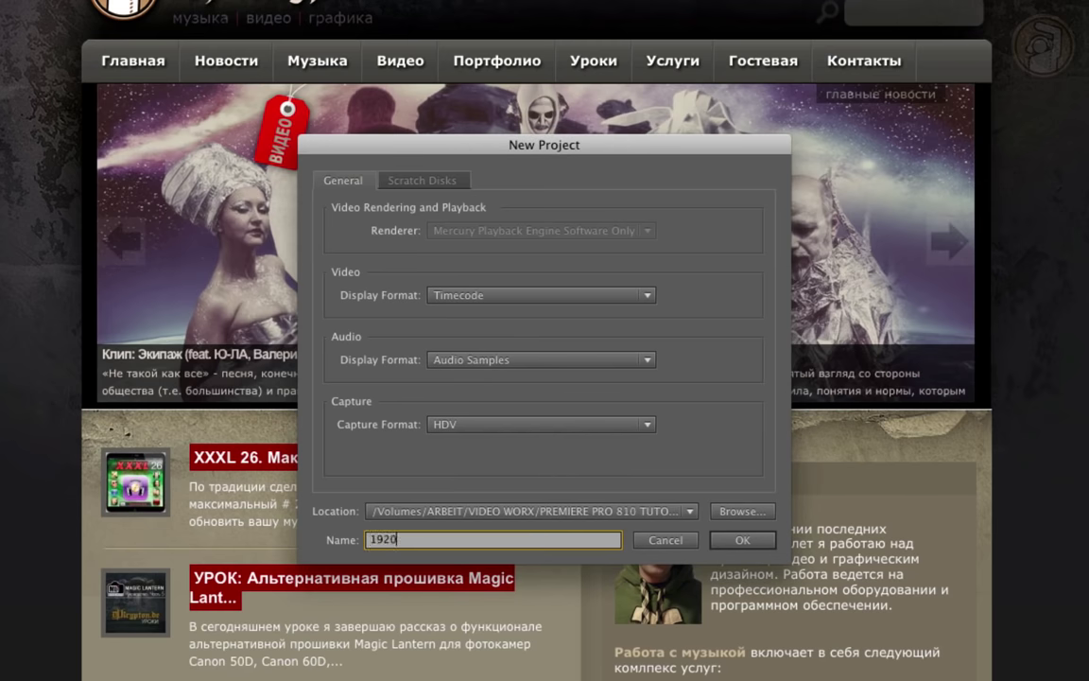
pyautogui.write('-816')
pyautogui.press('Return')
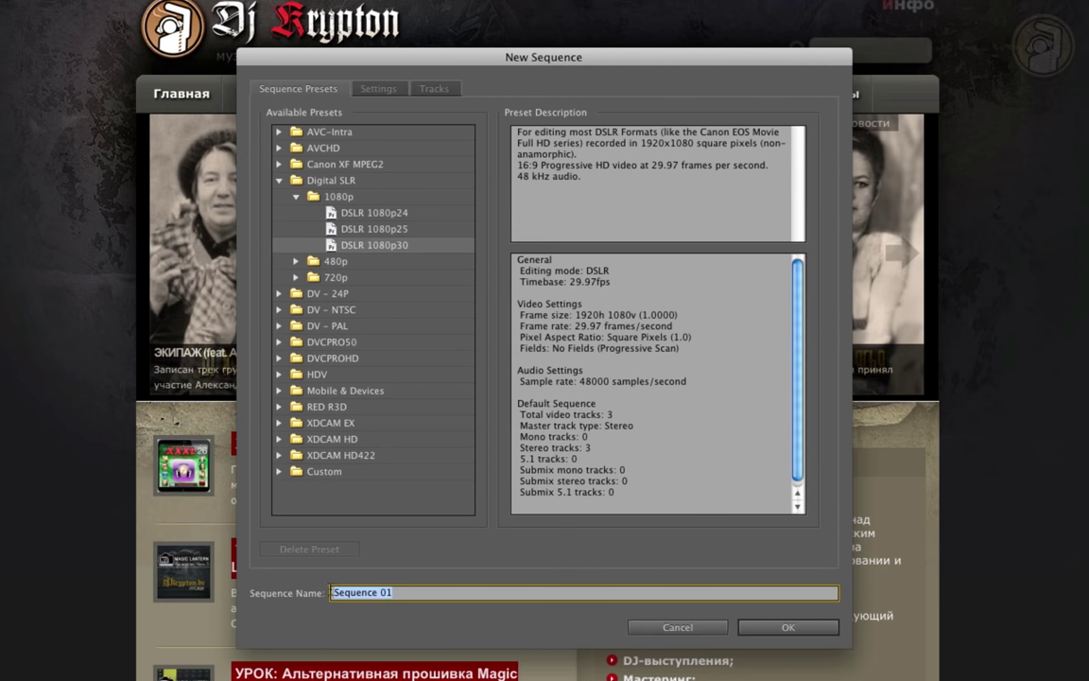
# Name the sequence 1920-816 and set 30.00 fps, a 1920x816 frame and Square Pixels
pyautogui.write('19')
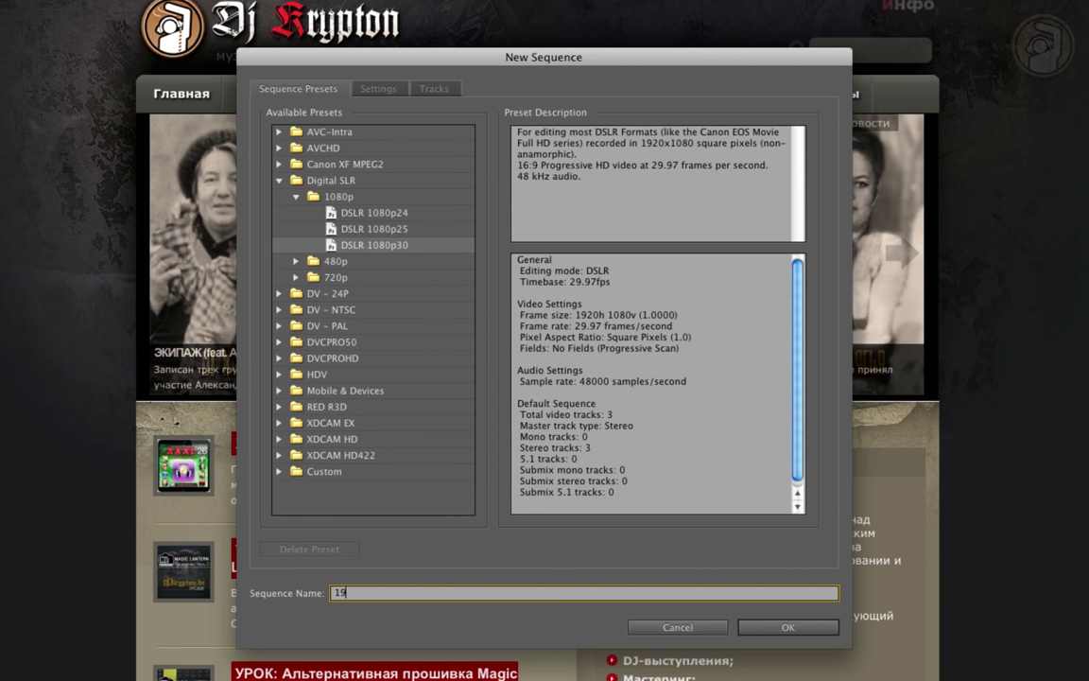
pyautogui.write('20-816')
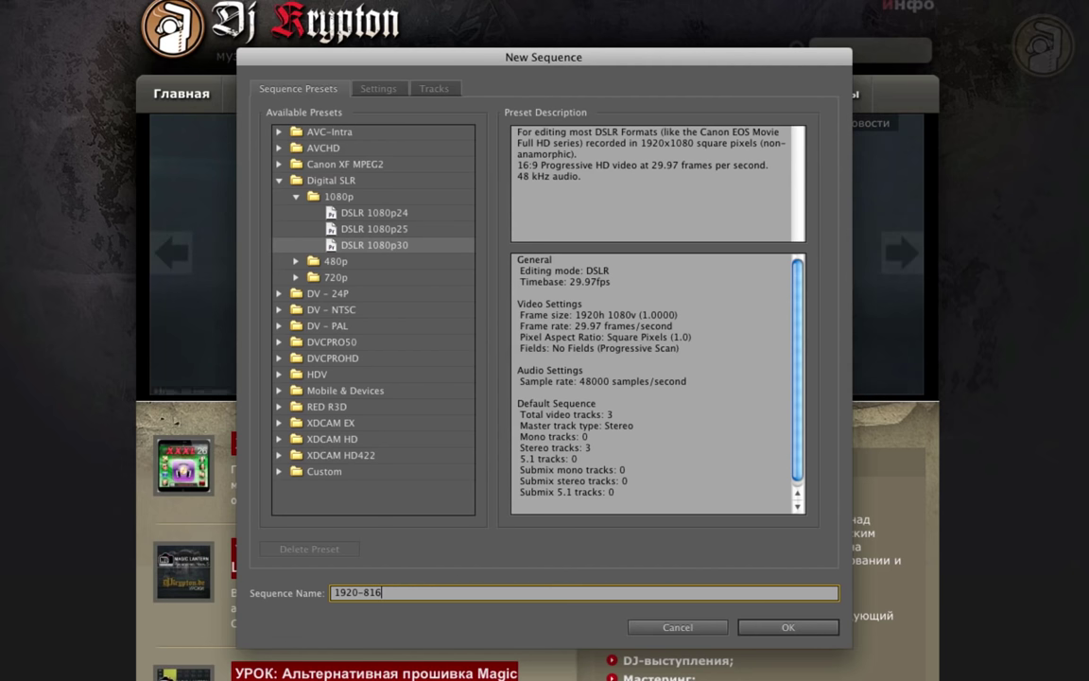
pyautogui.click(380, 89)
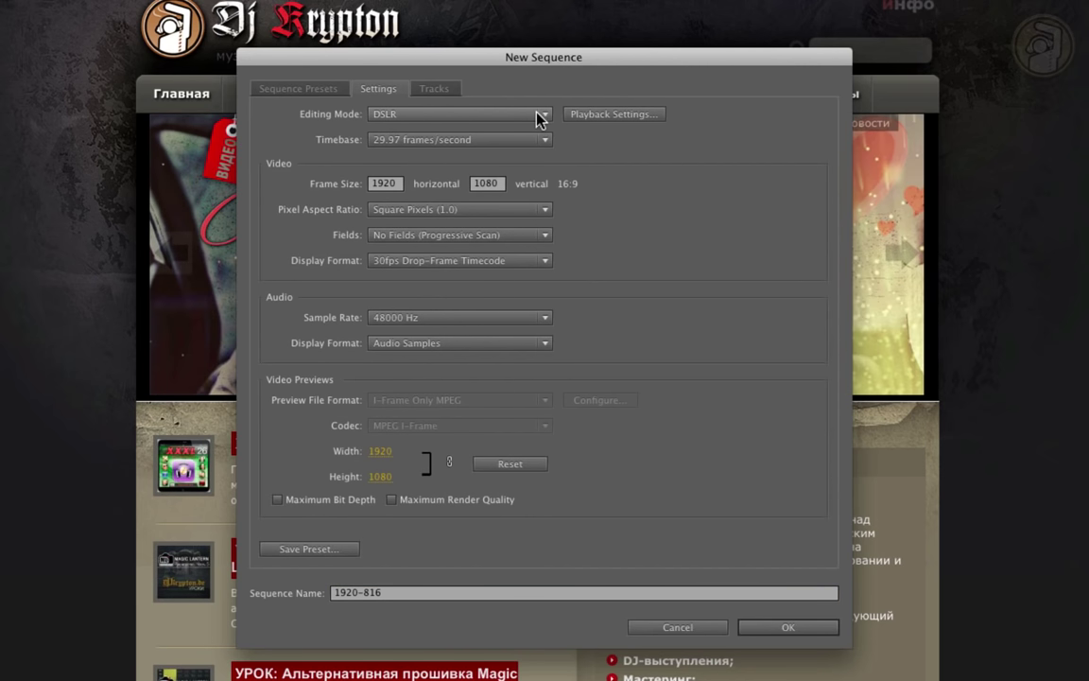
pyautogui.click(409, 142)
pyautogui.click(430, 285)
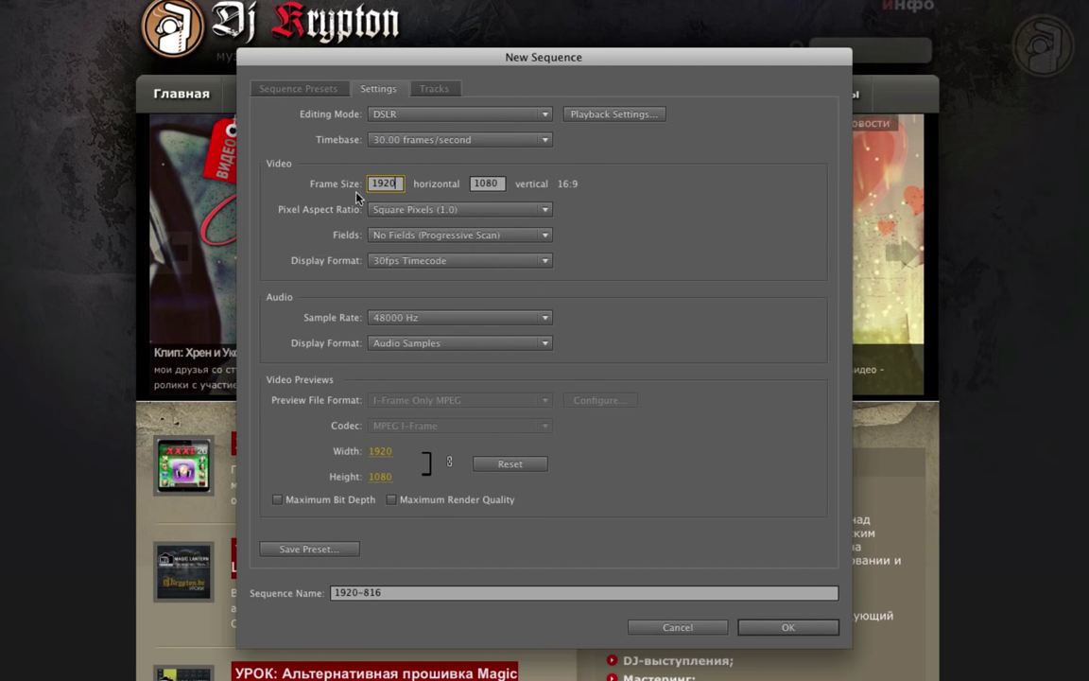
pyautogui.press('Tab')
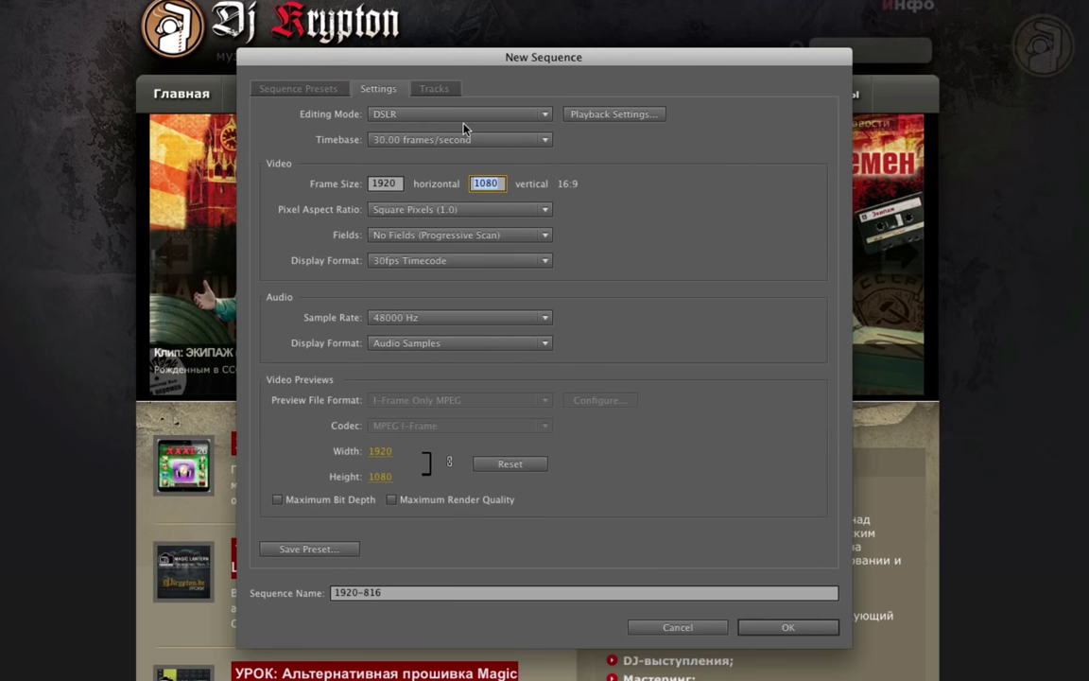
pyautogui.write('816')
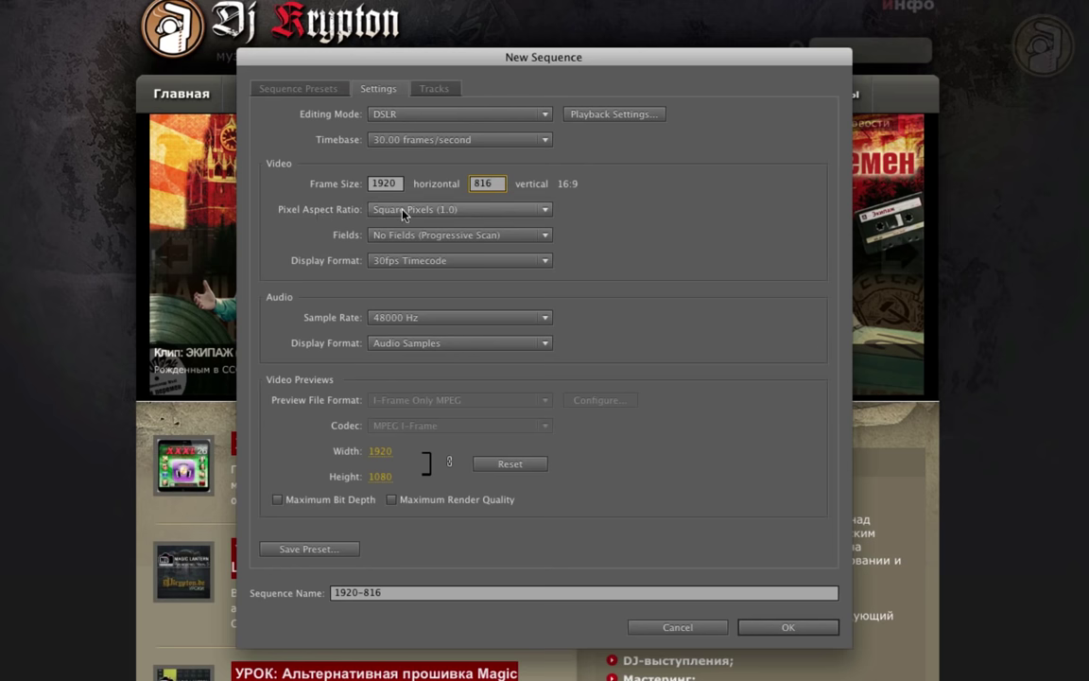
pyautogui.click(484, 216)
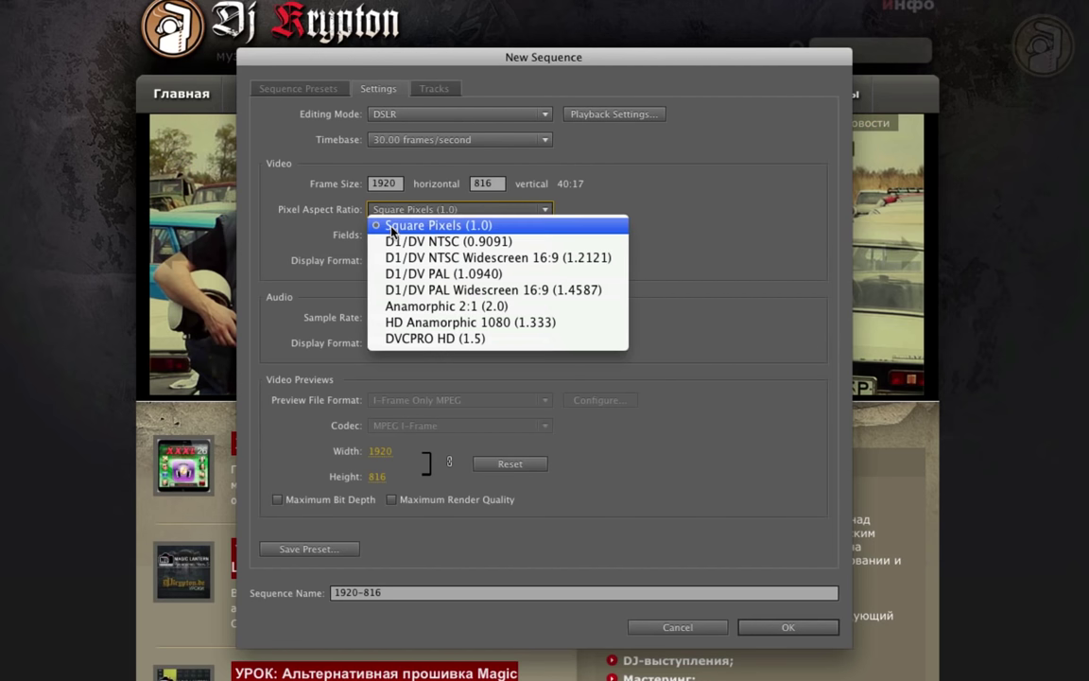
pyautogui.click(494, 228)
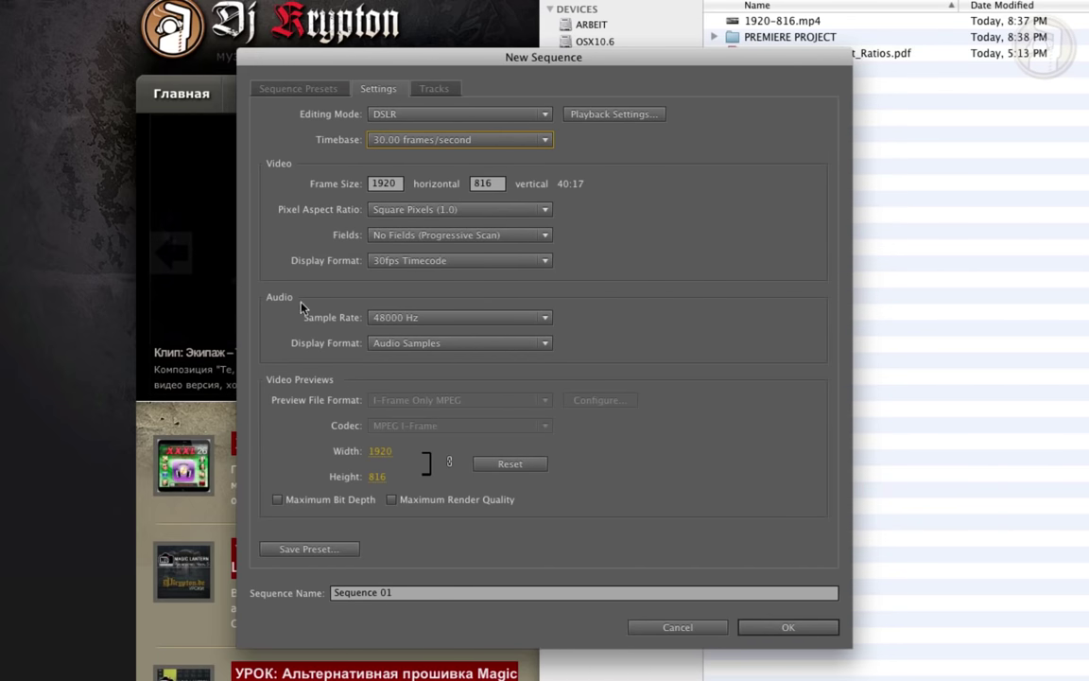
# Save these settings as preset '1920-816, 30FPS' and create the 1920-816 sequence
pyautogui.click(304, 548)
pyautogui.moveTo(571, 207)
pyautogui.mouseDown()
pyautogui.moveTo(802, 192)
pyautogui.moveTo(787, 151)
pyautogui.moveTo(739, 241)
pyautogui.mouseUp()
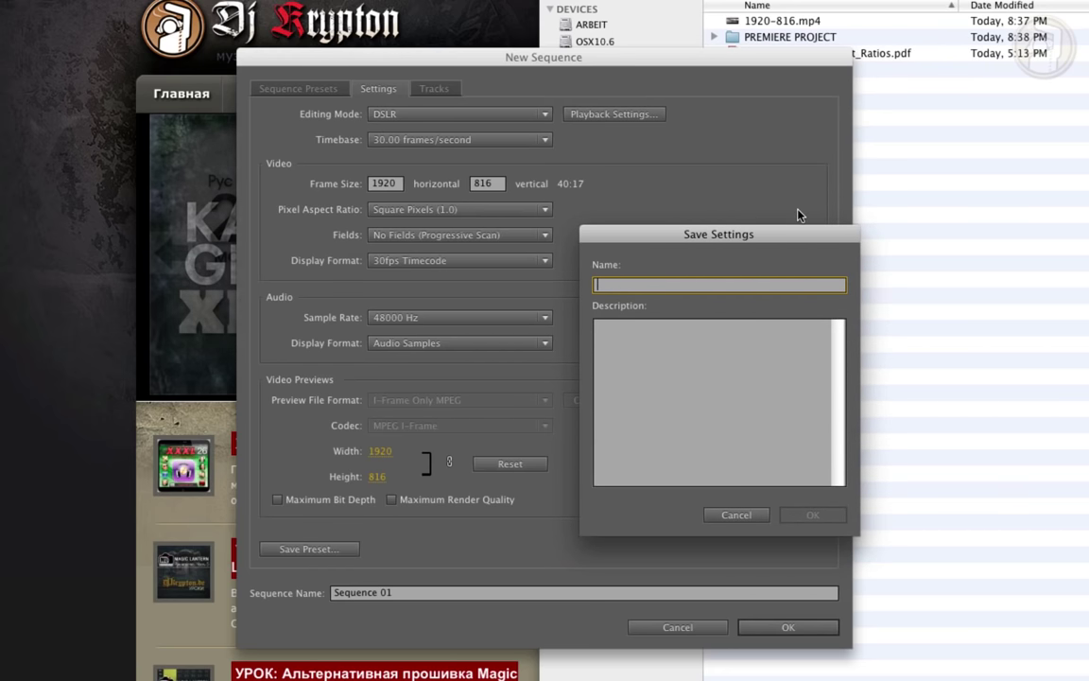
pyautogui.write('1')
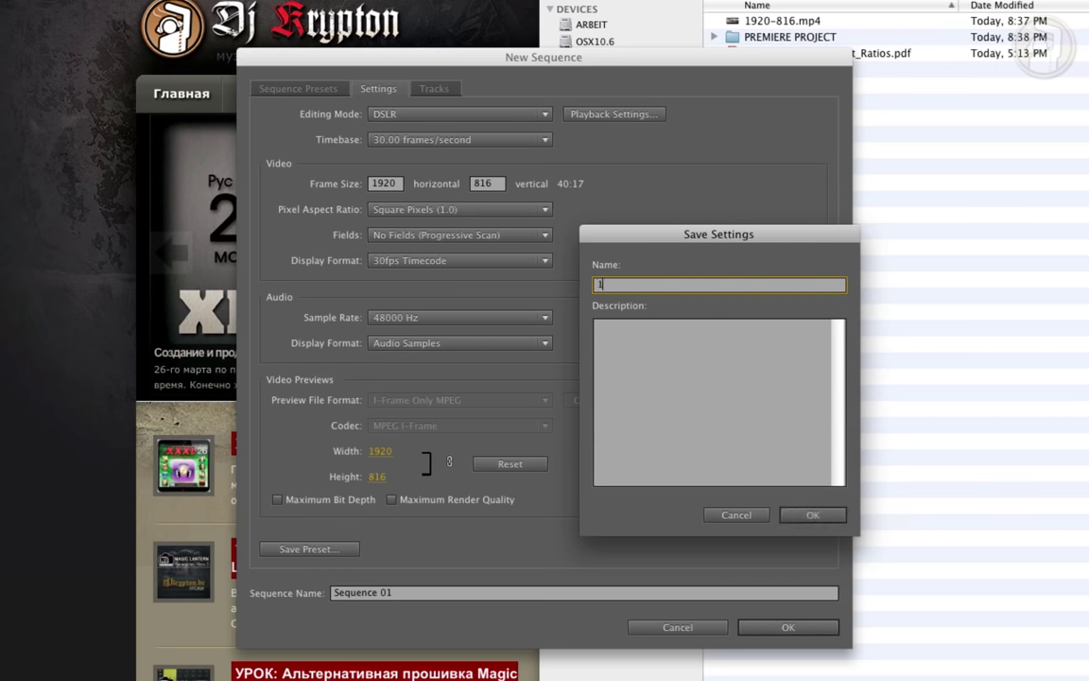
pyautogui.write('920-816, ')
pyautogui.write('30FPS')
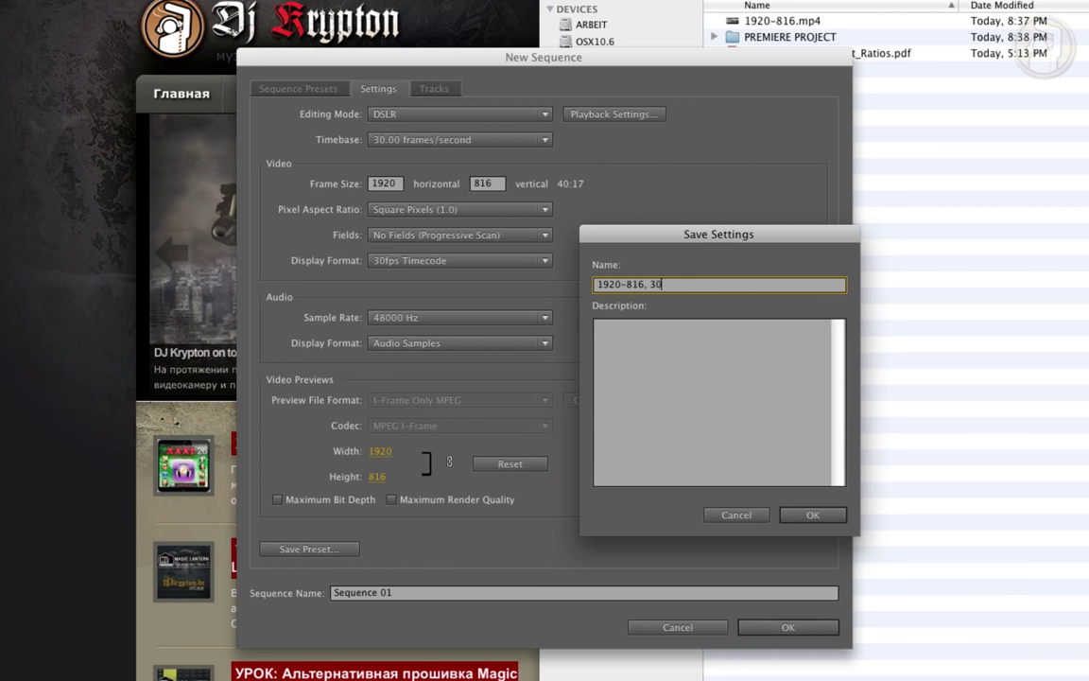
pyautogui.click(813, 515)
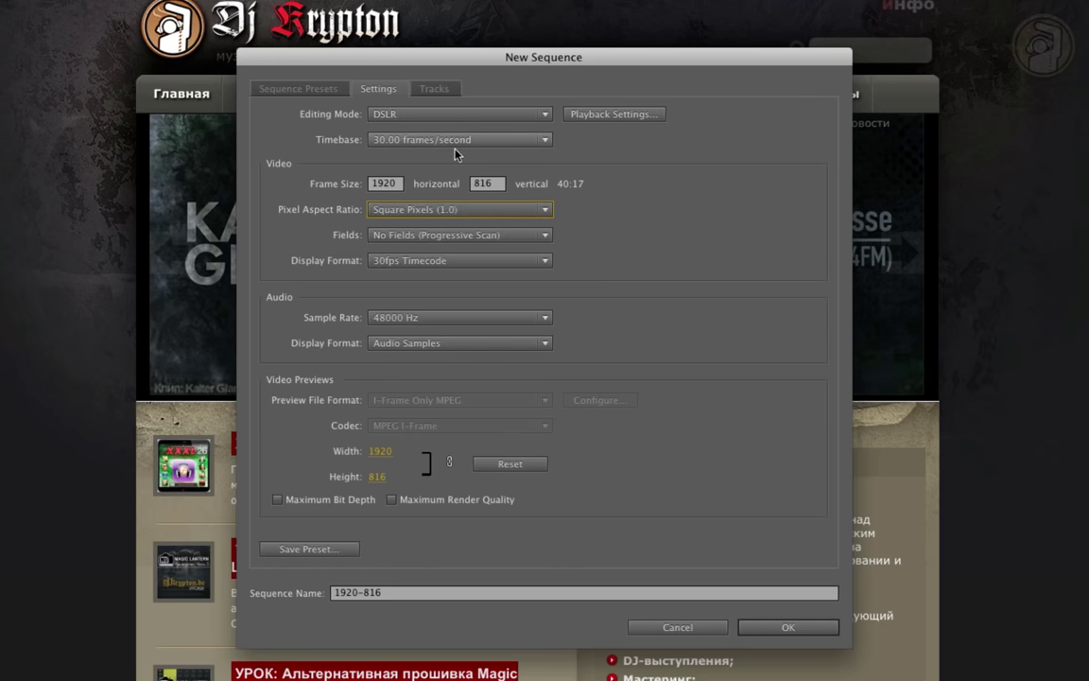
pyautogui.click(778, 627)
# Enlarge the program monitor and accept the 1920x816, 30 fps sequence settings
pyautogui.moveTo(607, 189); pyautogui.dragTo(493, 209)
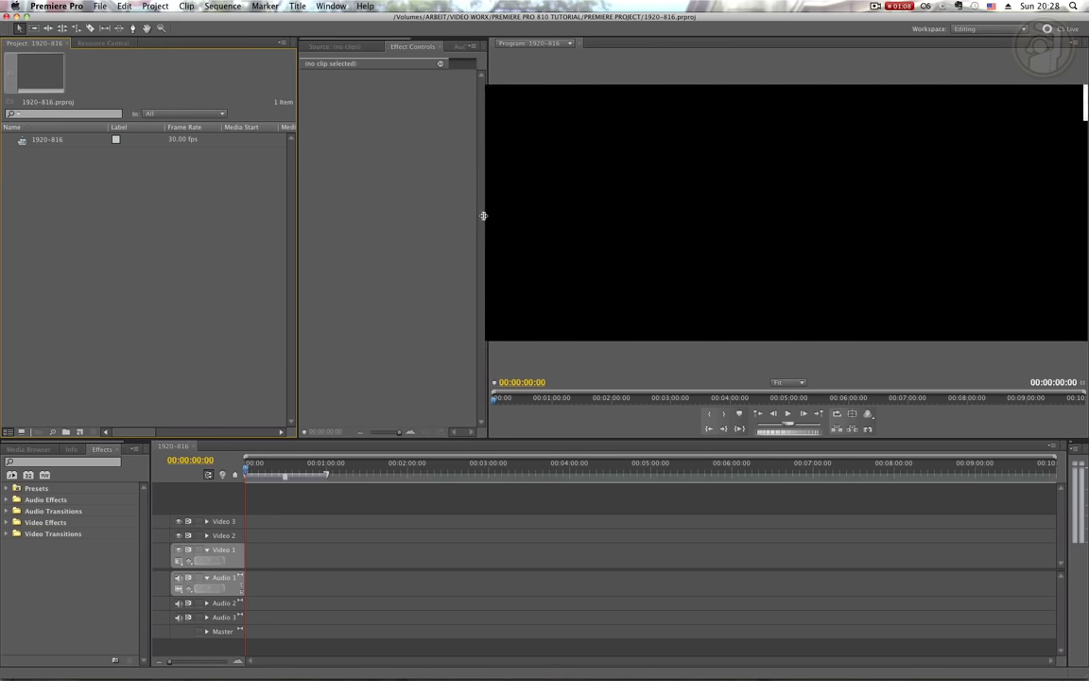
pyautogui.moveTo(493, 209); pyautogui.dragTo(489, 170)
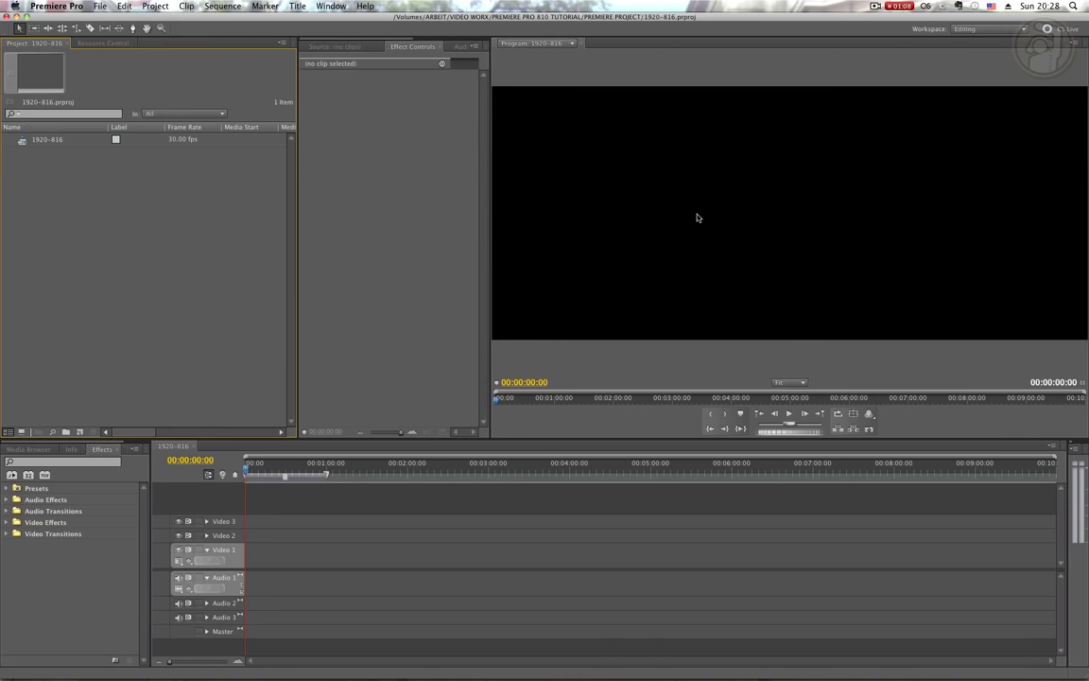
pyautogui.click(224, 7)
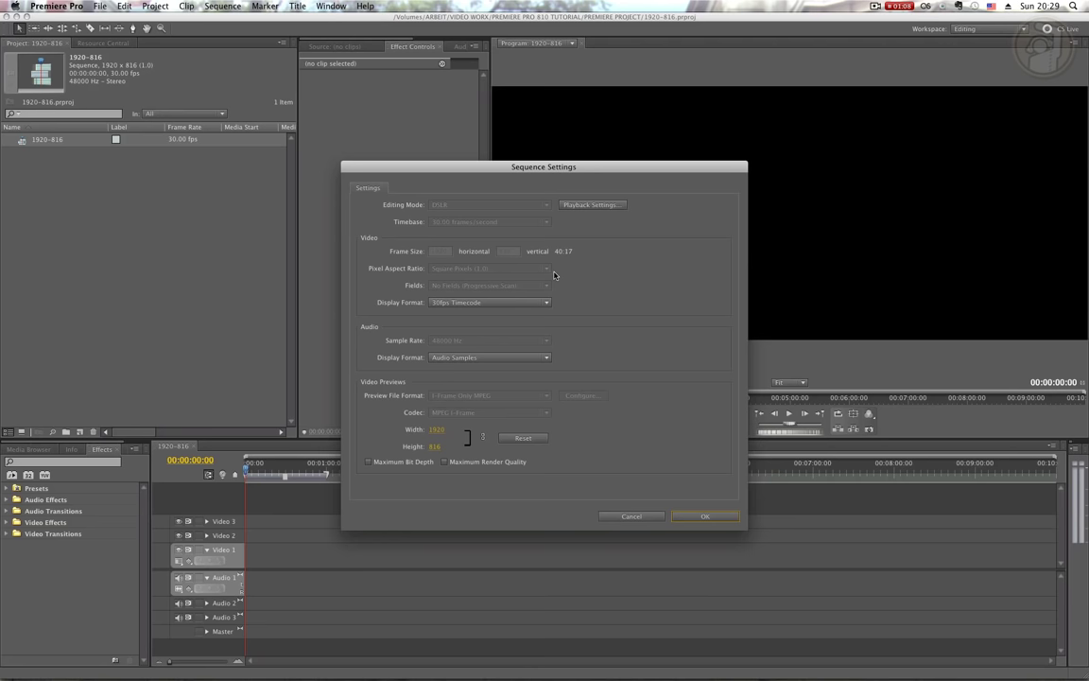
pyautogui.click(699, 516)
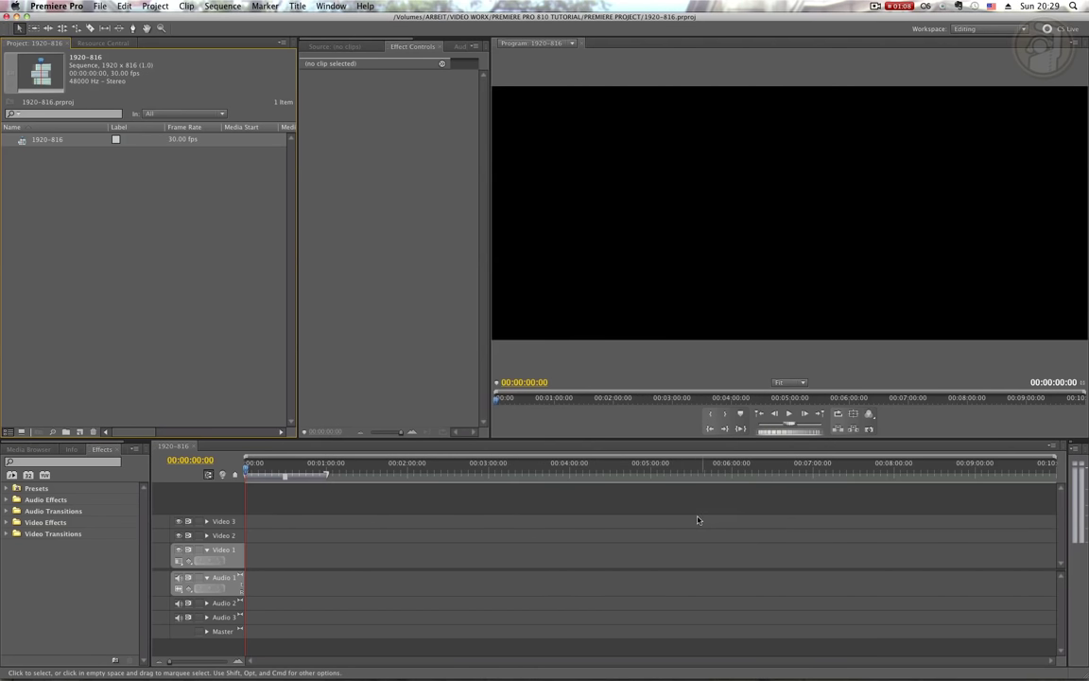
pyautogui.click(153, 231)
# Import MVI_9460.MOV and place it at the start of the 1920-816 sequence
pyautogui.doubleClick(139, 230)
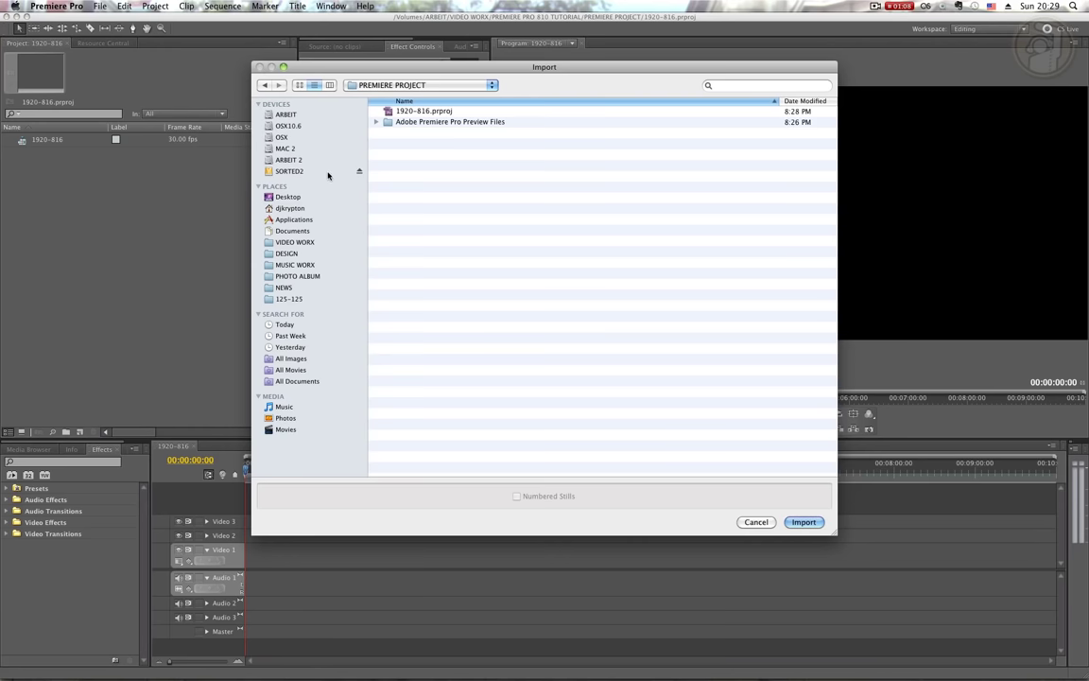
pyautogui.scroll(-2, 609, 370)
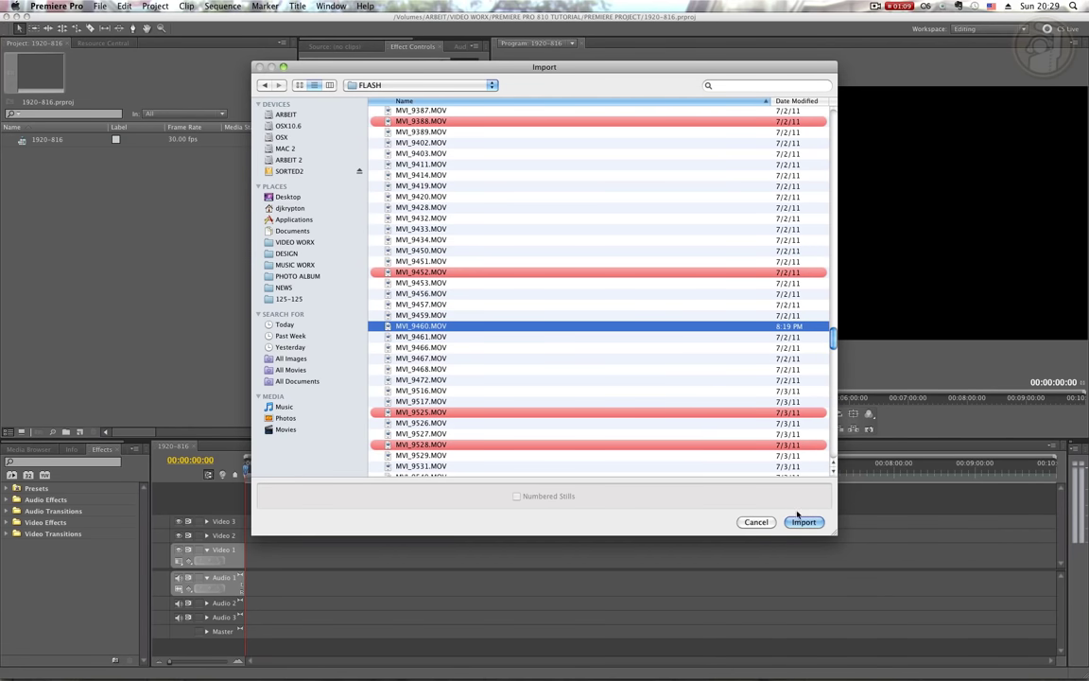
pyautogui.click(803, 522)
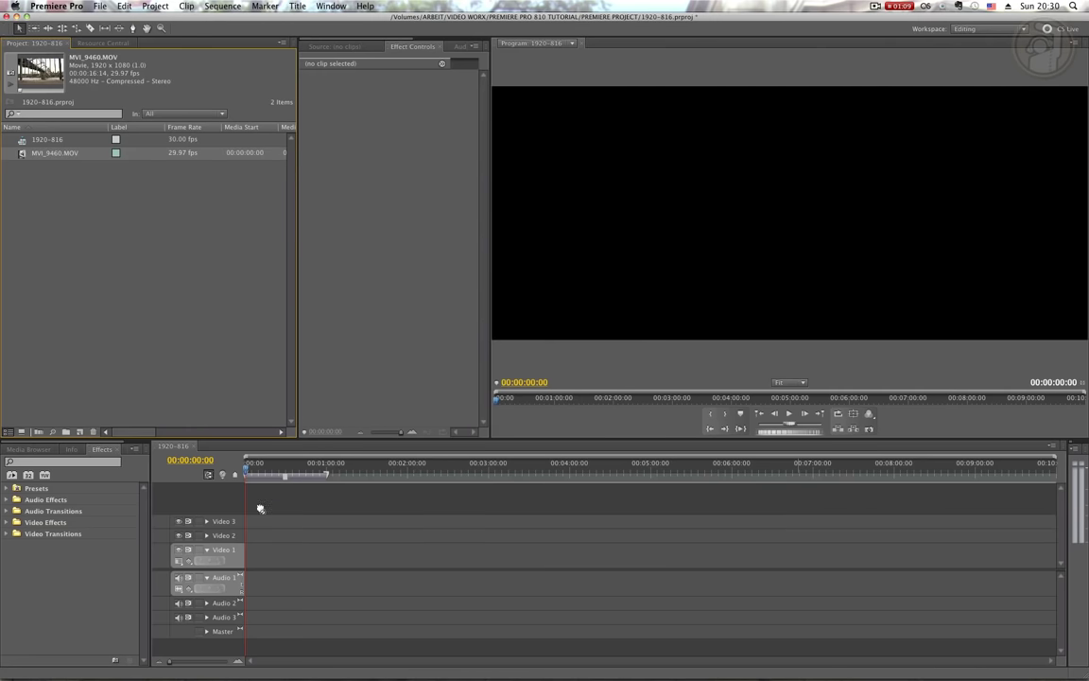
pyautogui.moveTo(304, 401); pyautogui.dragTo(255, 553)
# Set the Program monitor preview zoom to 50%
pyautogui.click(251, 465)
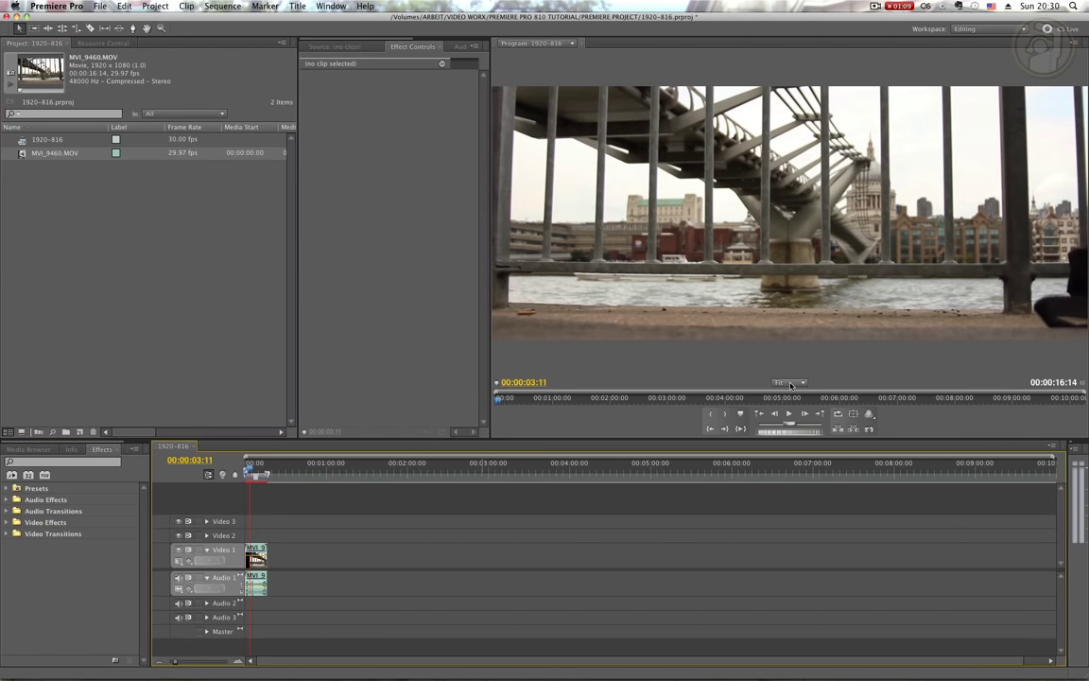
pyautogui.click(789, 382)
pyautogui.click(792, 420)
pyautogui.click(797, 382)
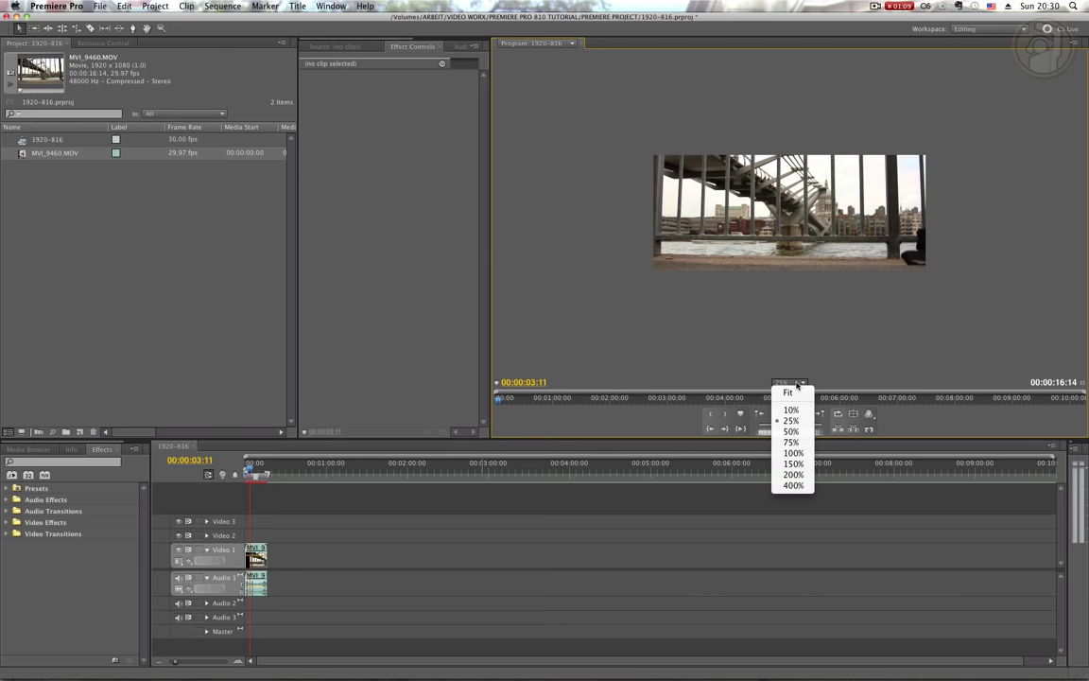
pyautogui.click(791, 432)
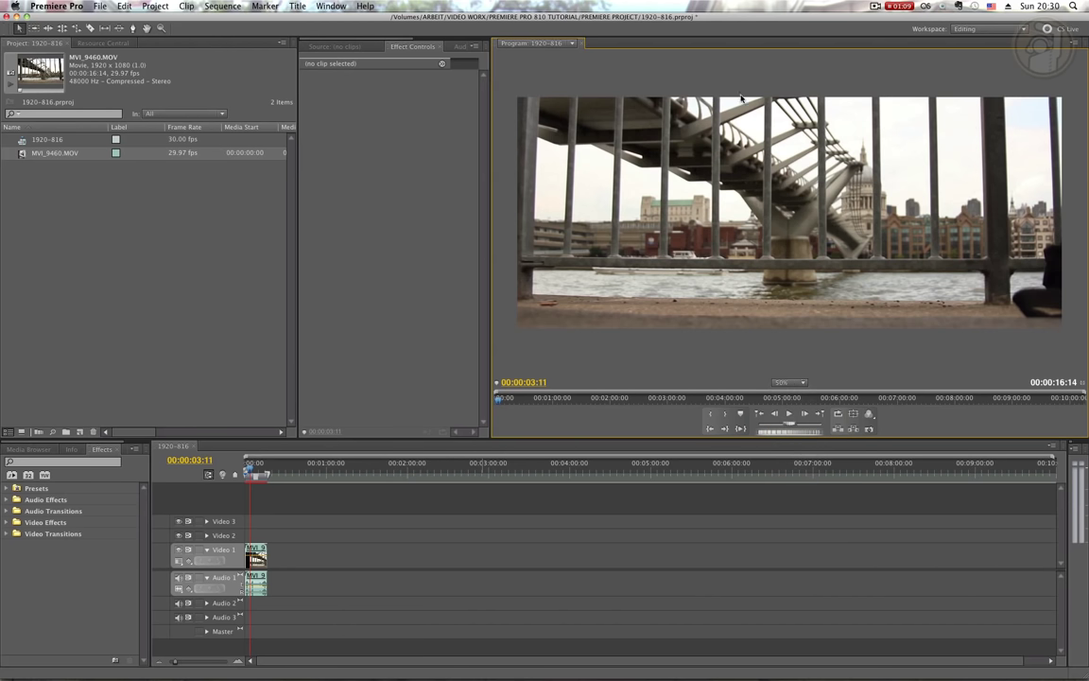
# Jump to 00:00:05:26 and select the MVI_9460.MOV clip on the timeline
pyautogui.click(252, 465)
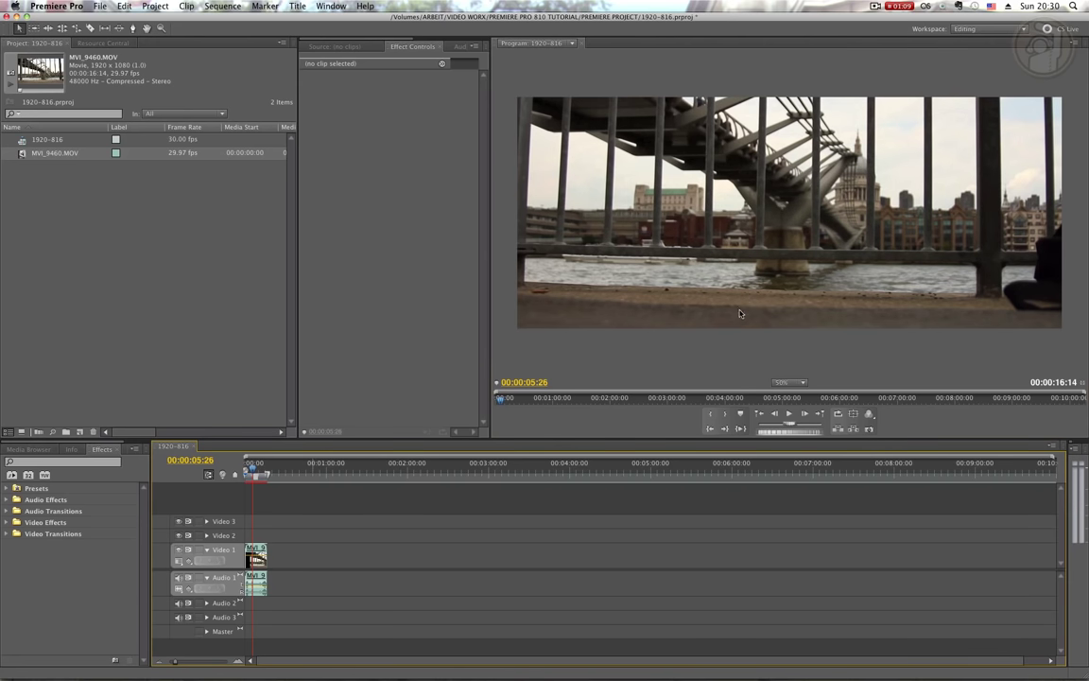
pyautogui.click(677, 277)
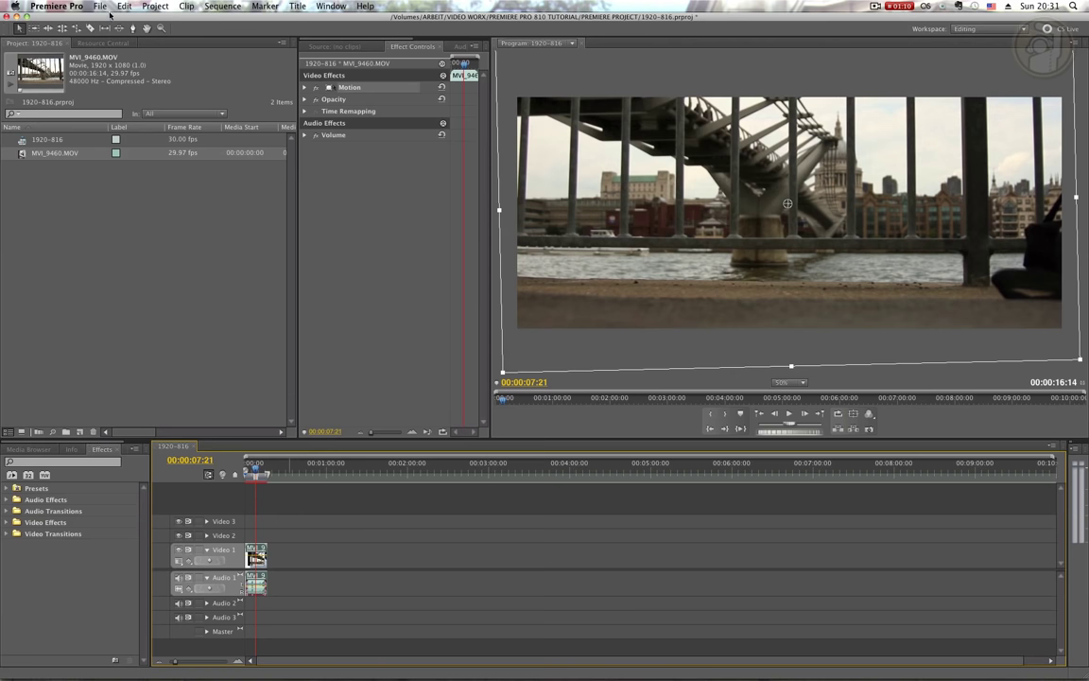
pyautogui.click(99, 7)
pyautogui.moveTo(142, 261)
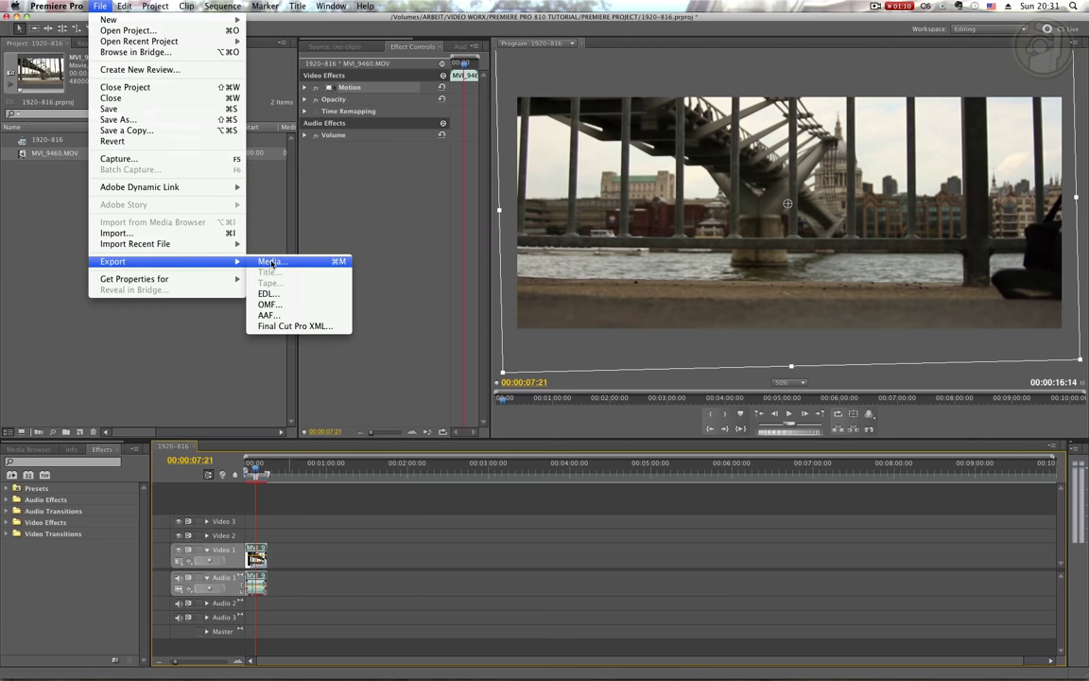
# Open Export Media settings, preview the letterboxed output, and try H.264 Levels 4.2 and 1.1
pyautogui.click(271, 262)
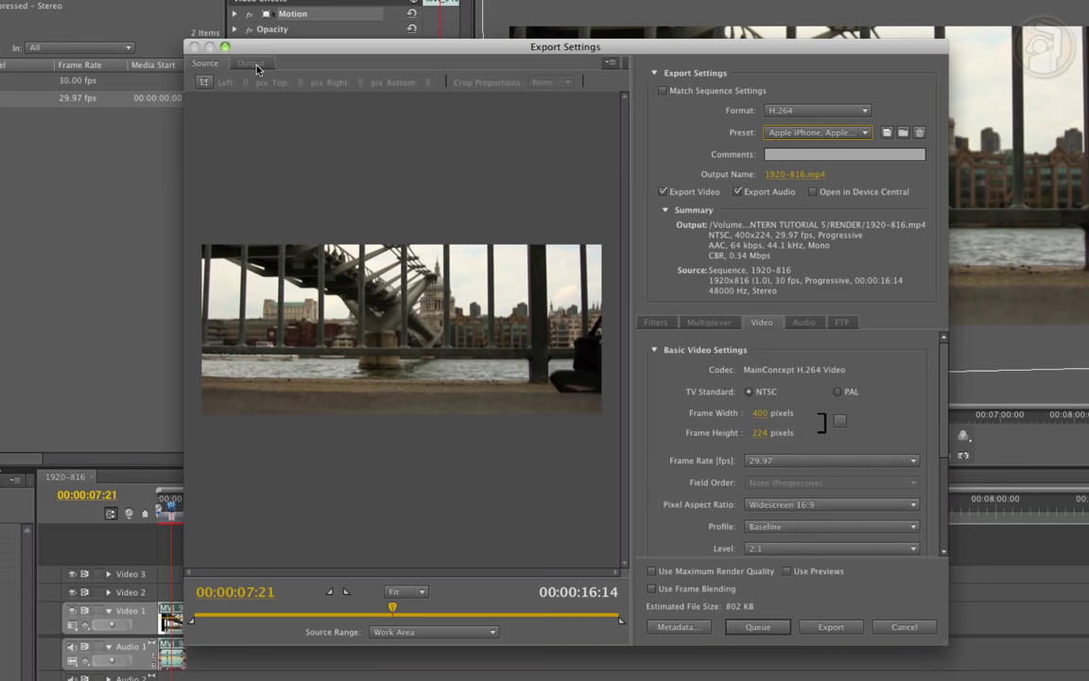
pyautogui.click(256, 68)
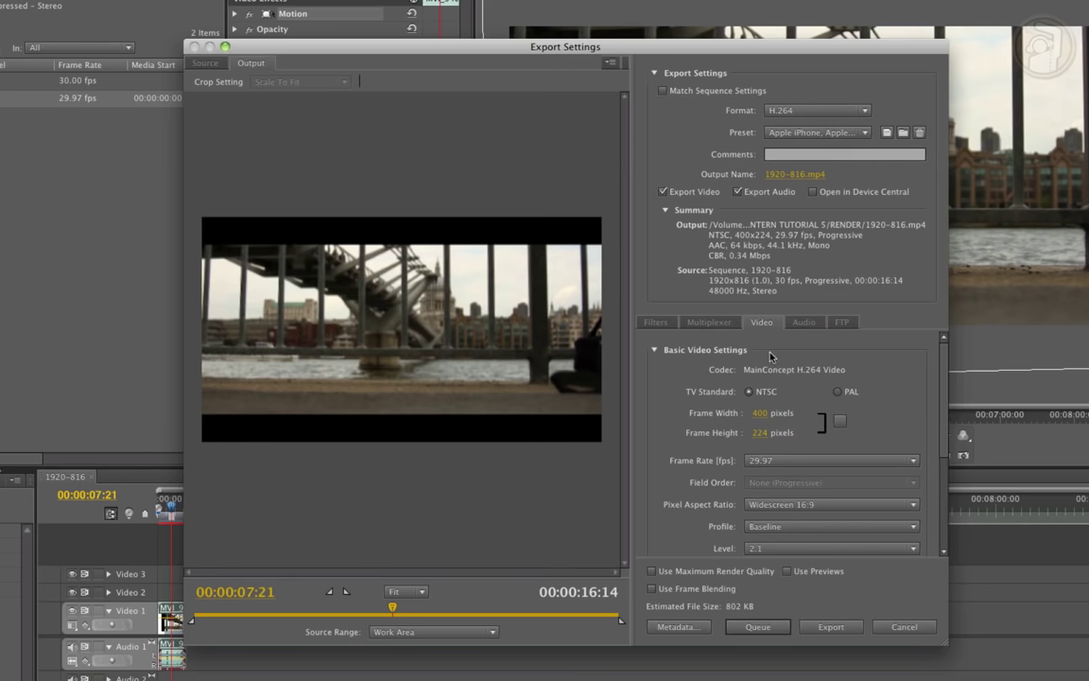
pyautogui.click(756, 548)
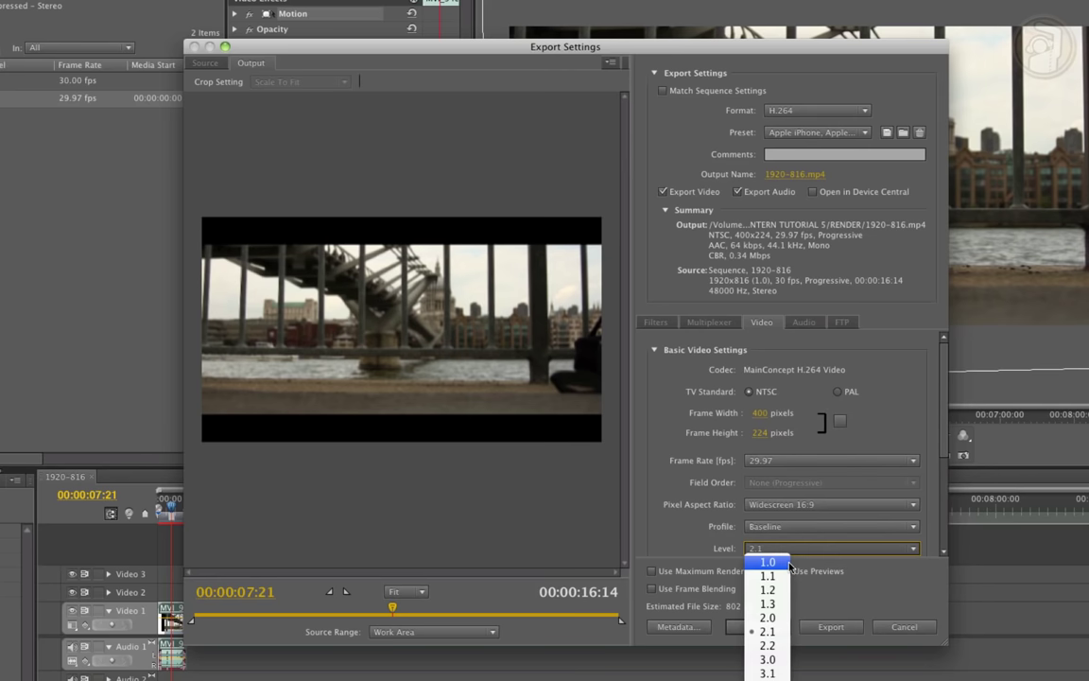
pyautogui.click(767, 666)
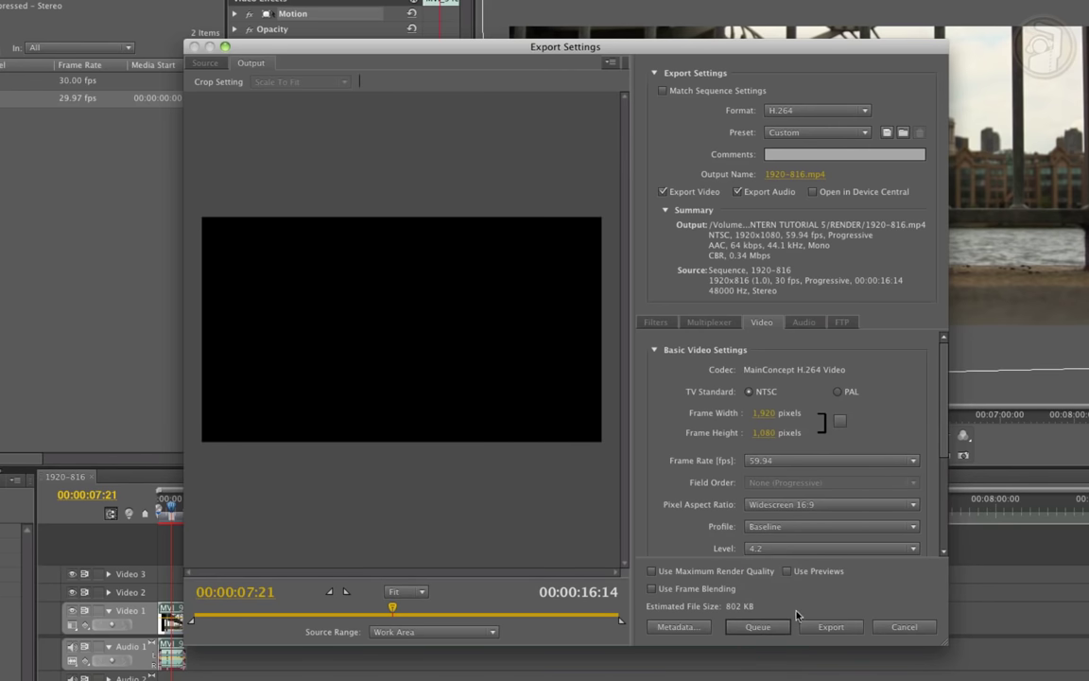
pyautogui.click(756, 548)
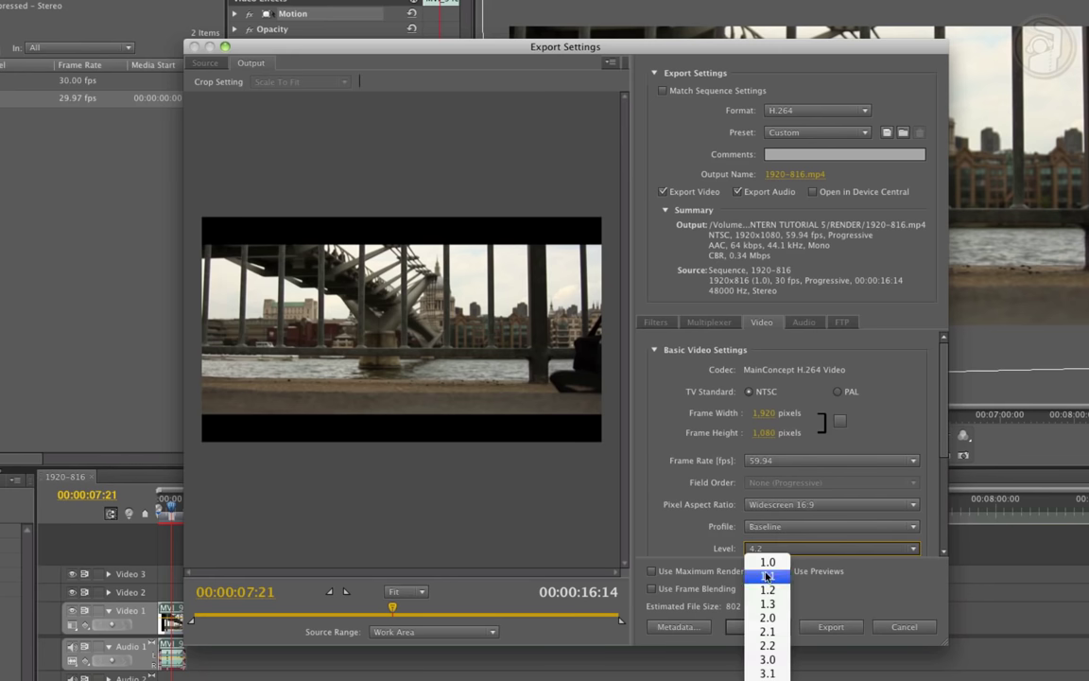
pyautogui.click(767, 576)
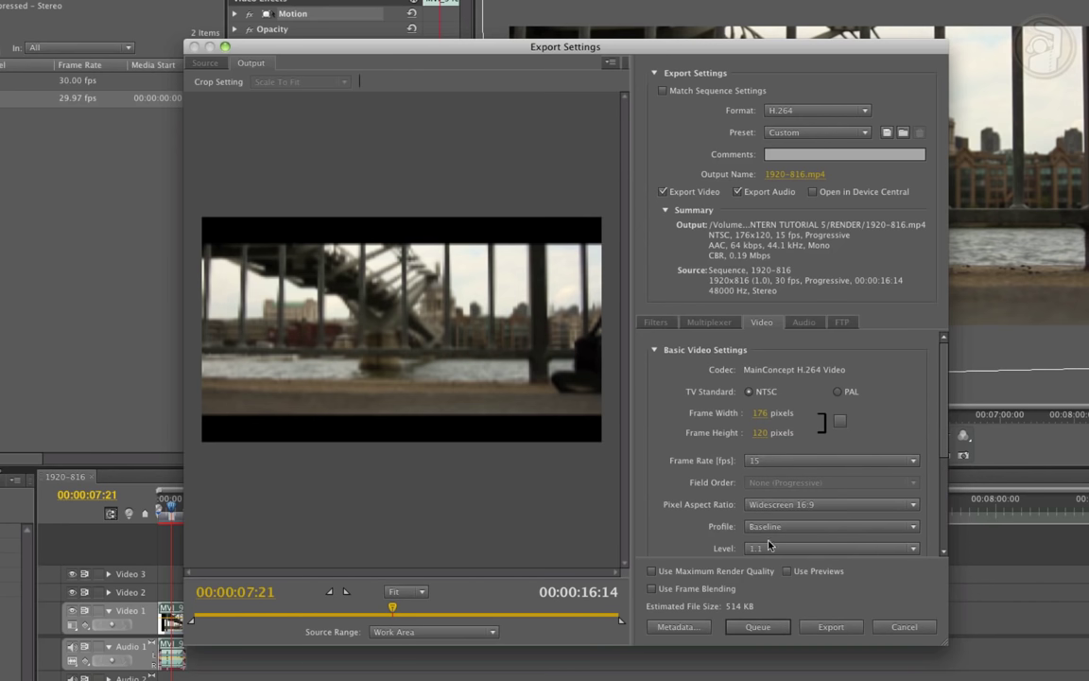
pyautogui.click(756, 549)
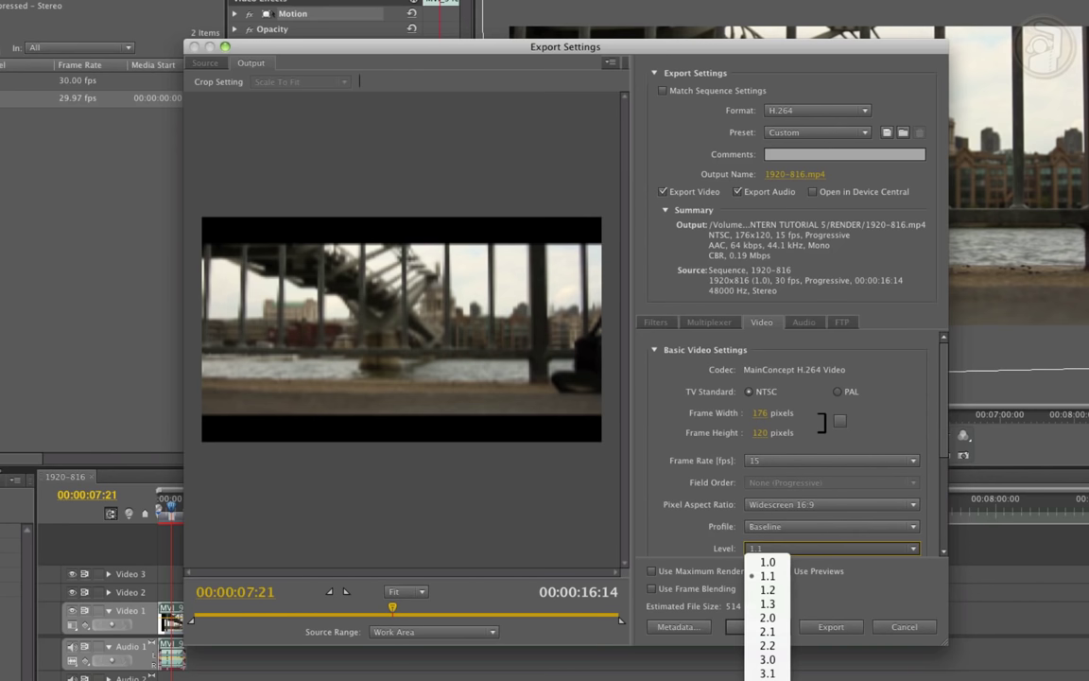
# Set the export video to level 4.2, 1920x816, 30 fps, with Square Pixels
pyautogui.click(765, 412)
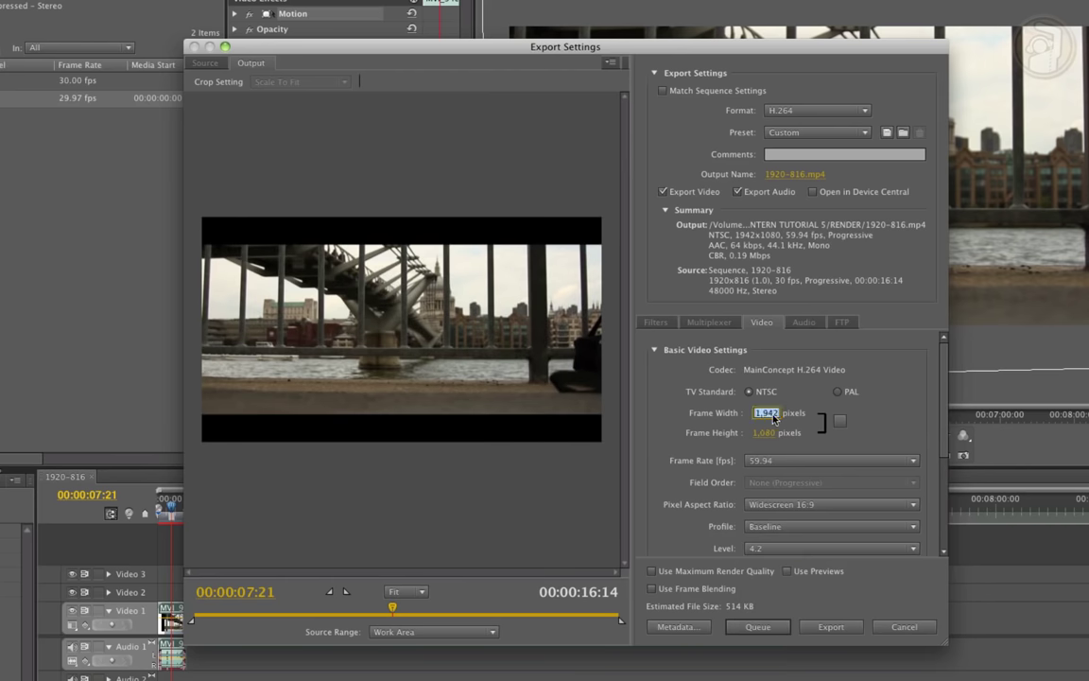
pyautogui.write('1920')
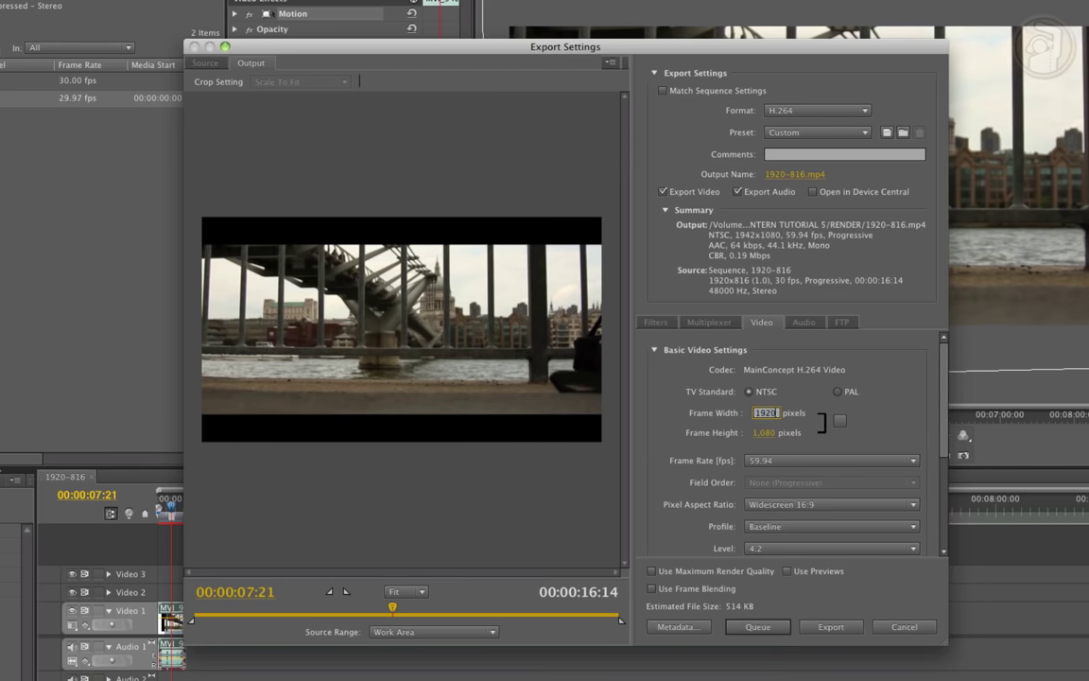
pyautogui.press('Tab')
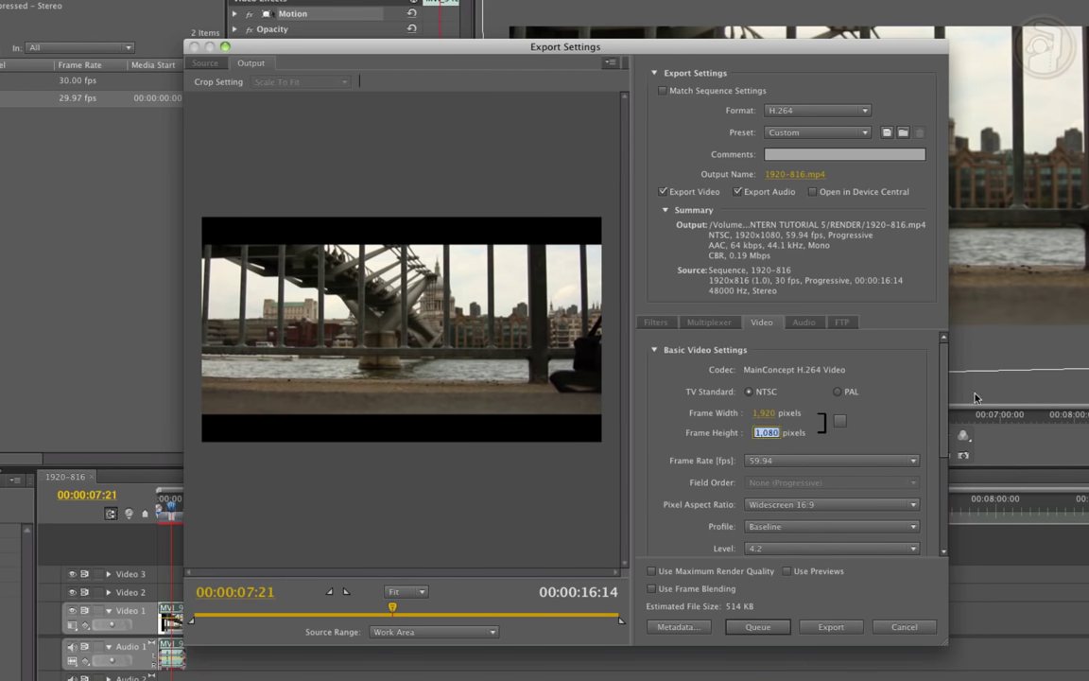
pyautogui.write('816')
pyautogui.click(767, 460)
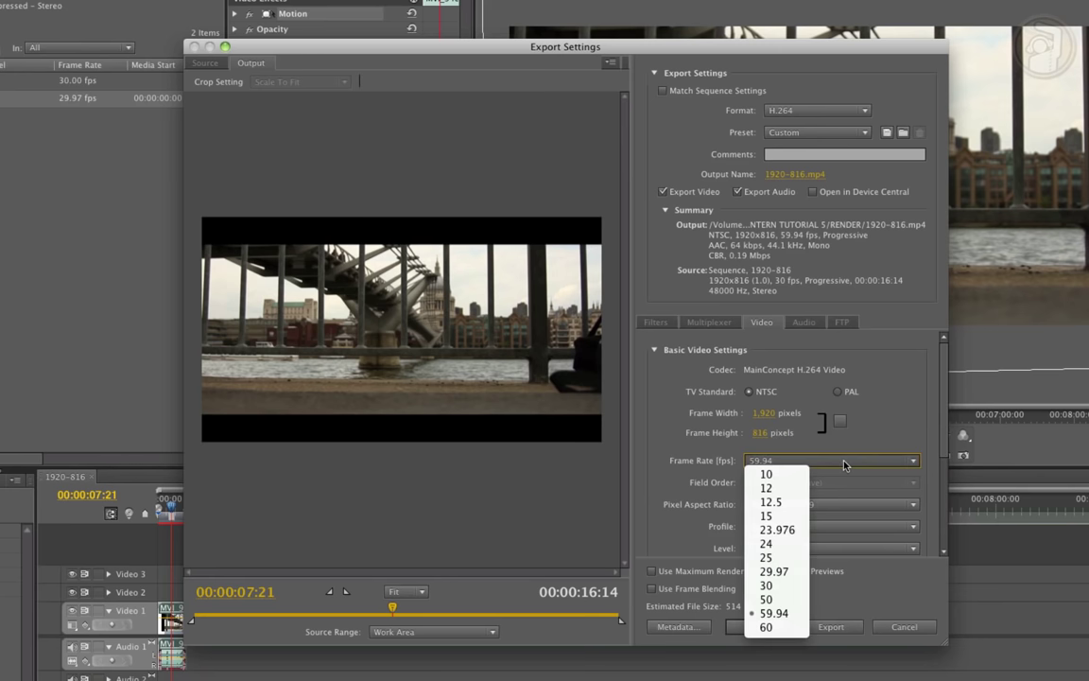
pyautogui.click(767, 588)
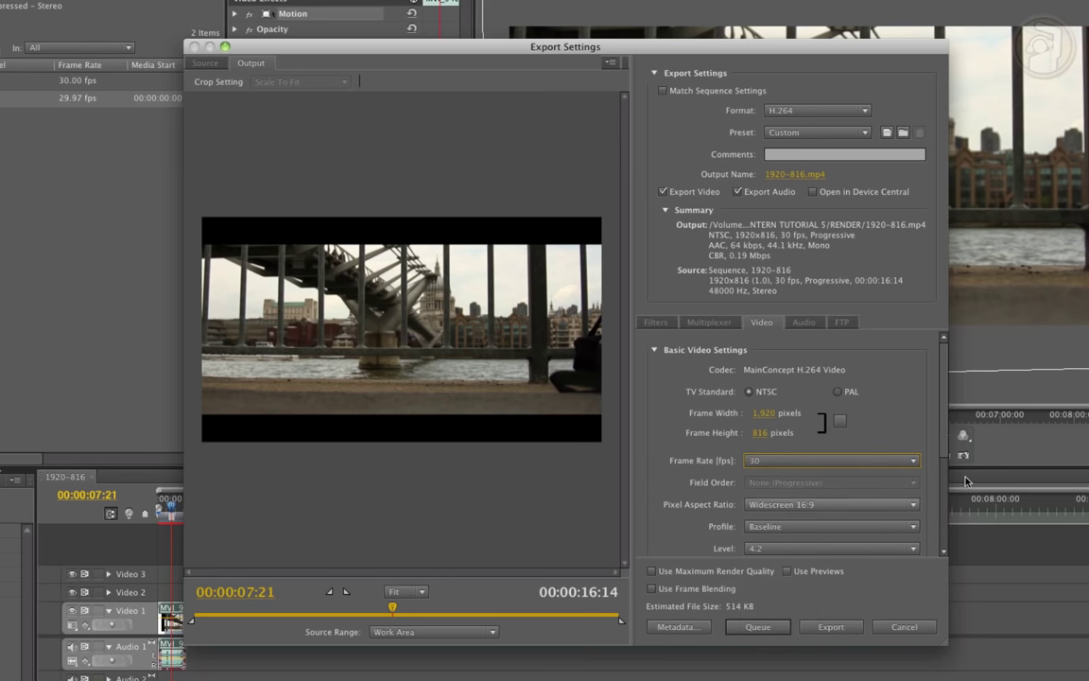
pyautogui.scroll(-2, 848, 407)
pyautogui.scroll(-3, 849, 408)
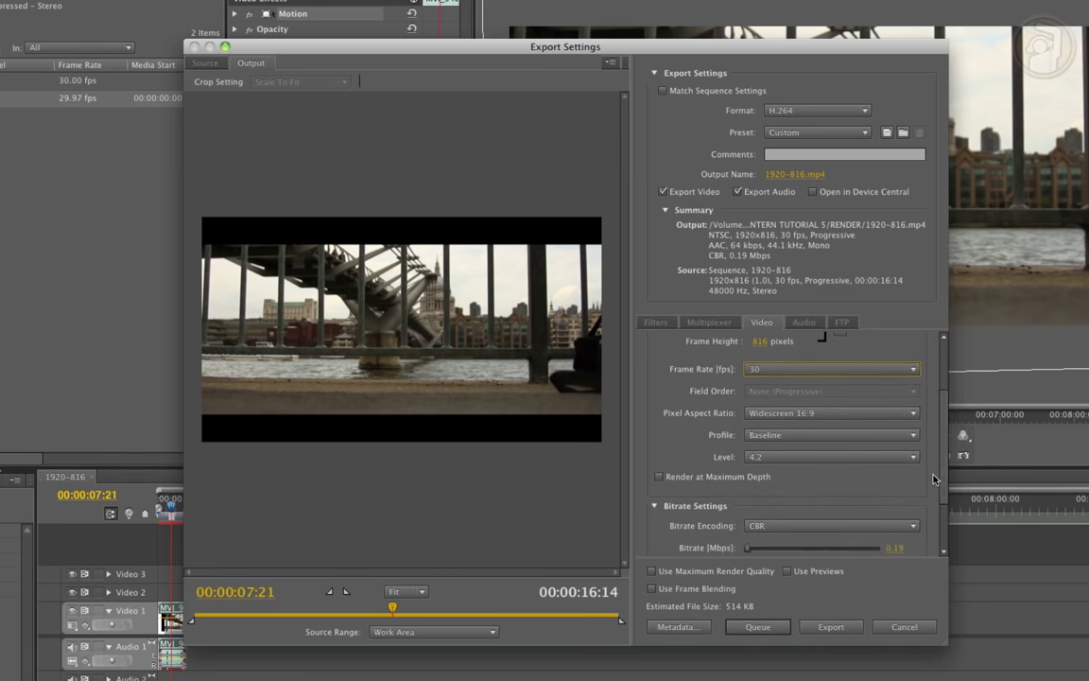
pyautogui.click(810, 416)
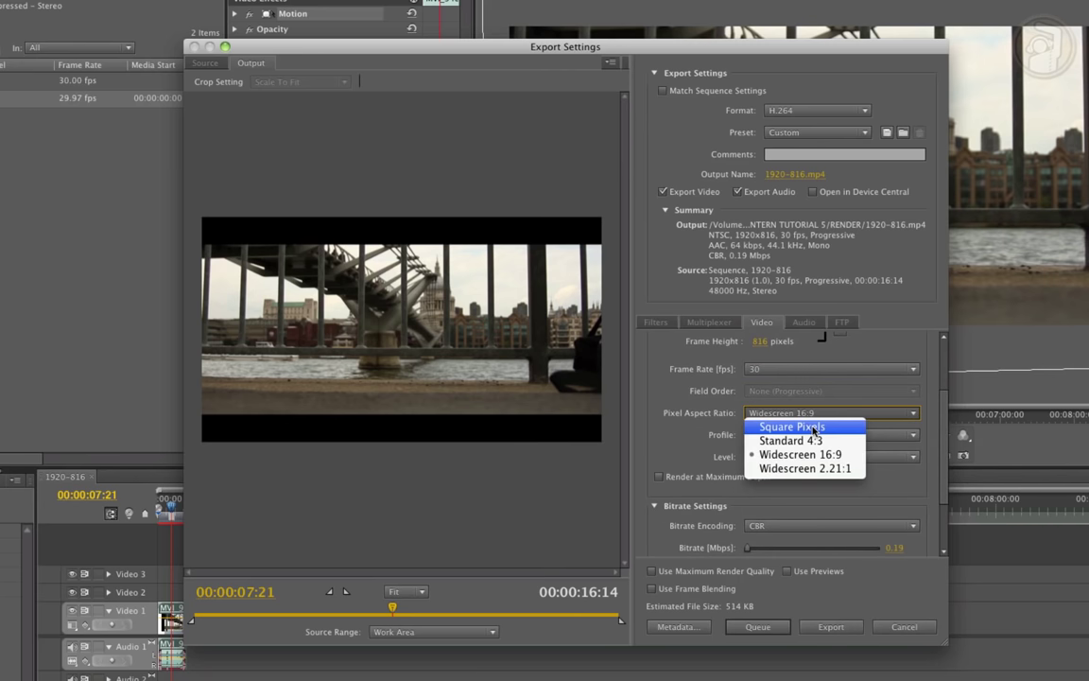
pyautogui.click(786, 428)
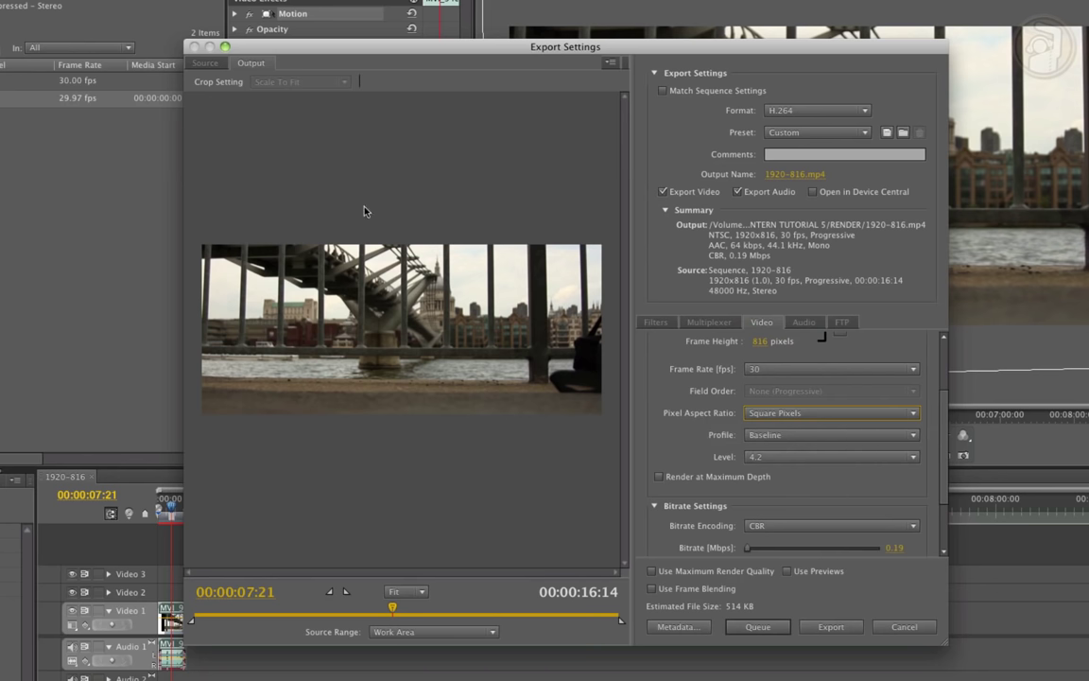
# Use VBR, 1 Pass encoding with a 4 Mbps target and 5 Mbps maximum bitrate
pyautogui.moveTo(392, 610); pyautogui.dragTo(375, 609)
pyautogui.scroll(-3, 747, 406)
pyautogui.click(795, 446)
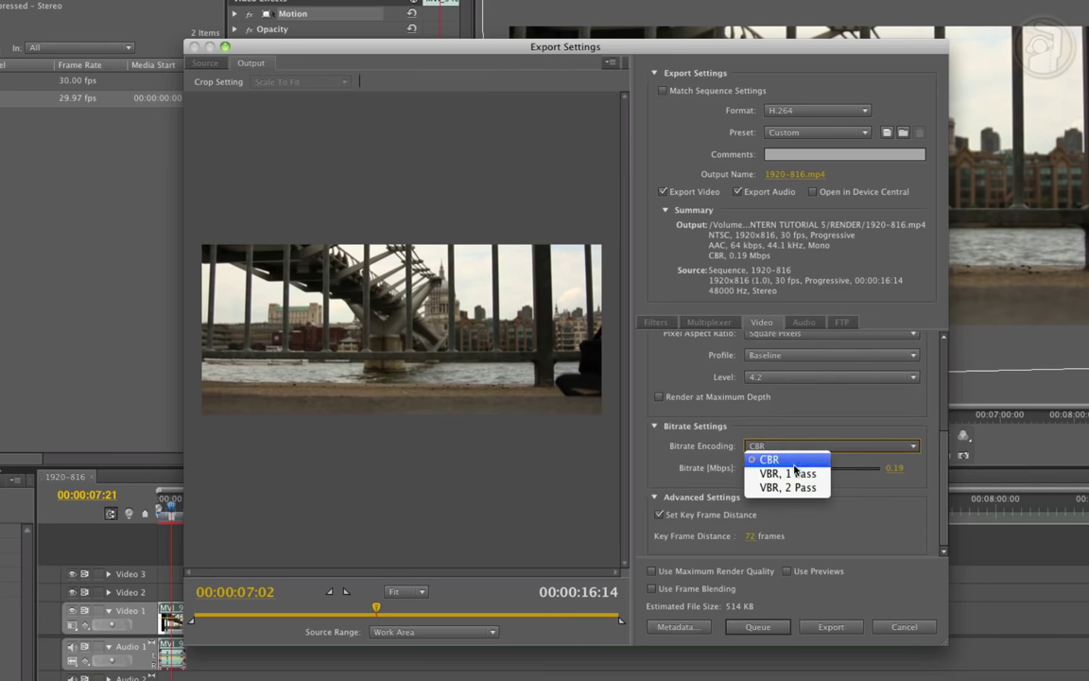
pyautogui.click(794, 473)
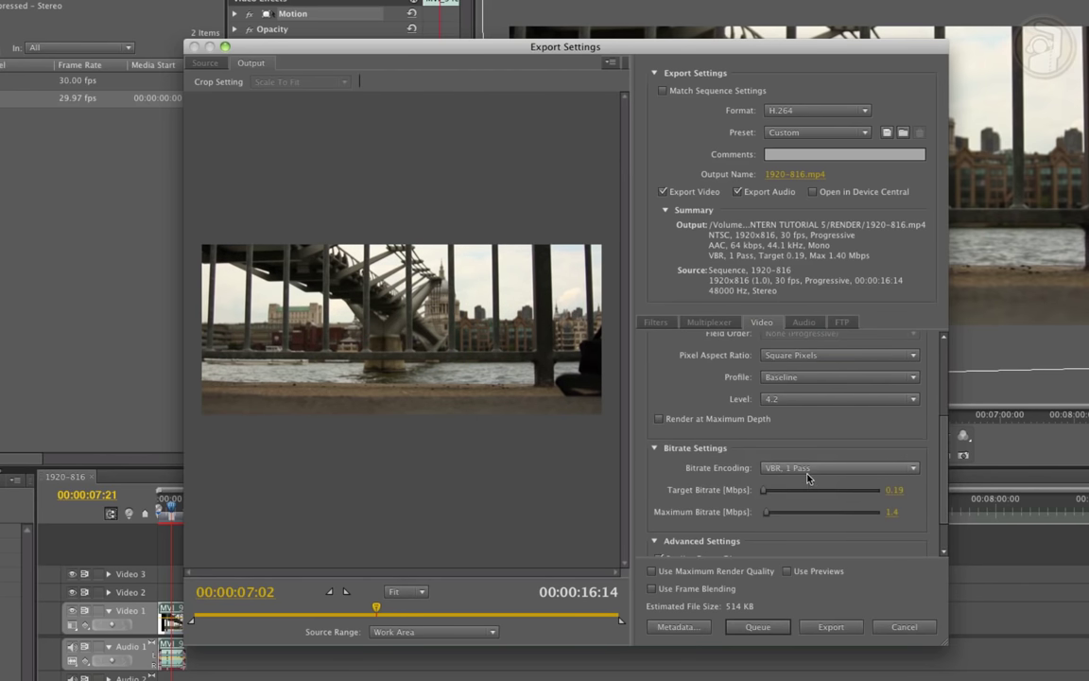
pyautogui.click(893, 489)
pyautogui.press('Tab')
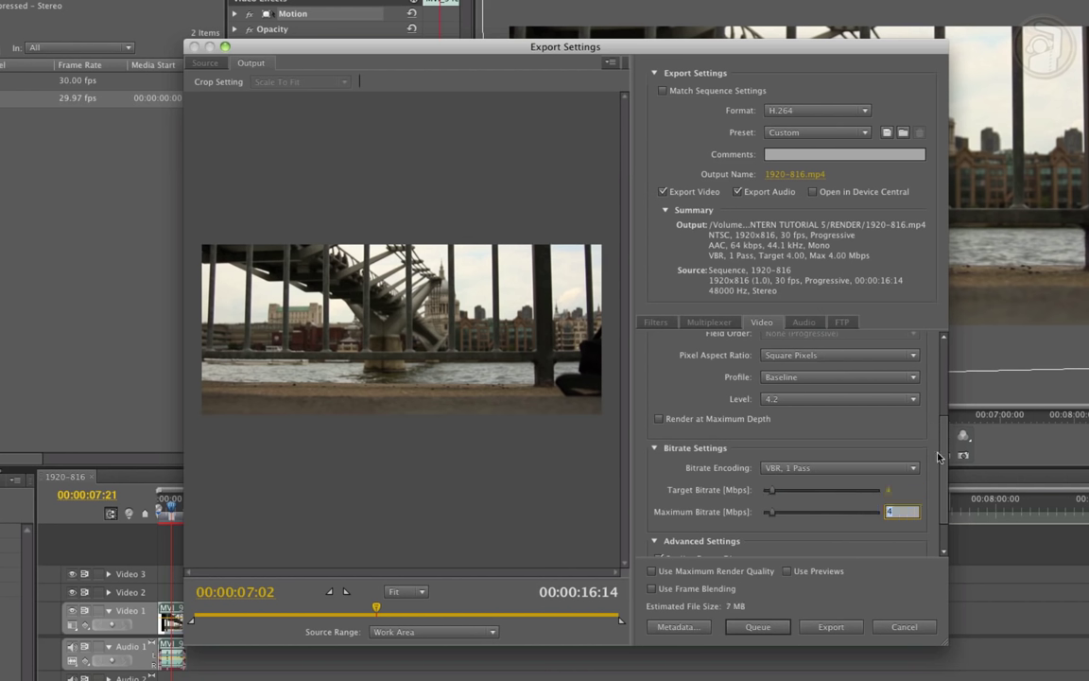
pyautogui.write('5')
pyautogui.press('Return')
# Bring up the Audio export settings
pyautogui.scroll(-2, 851, 404)
pyautogui.scroll(3, 851, 426)
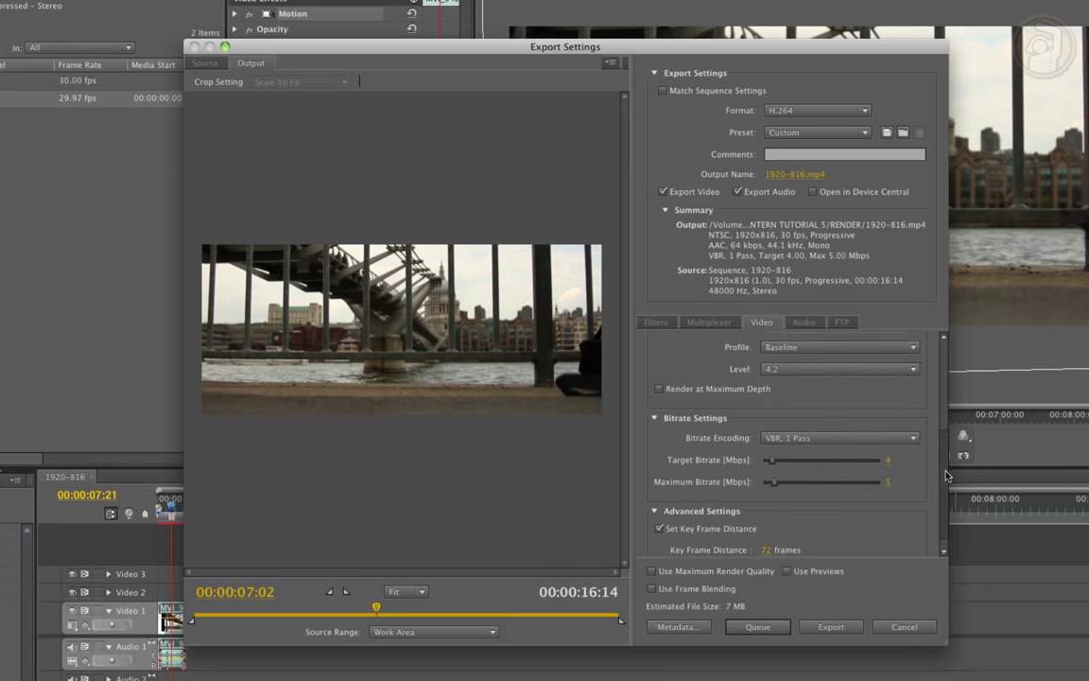
pyautogui.click(803, 321)
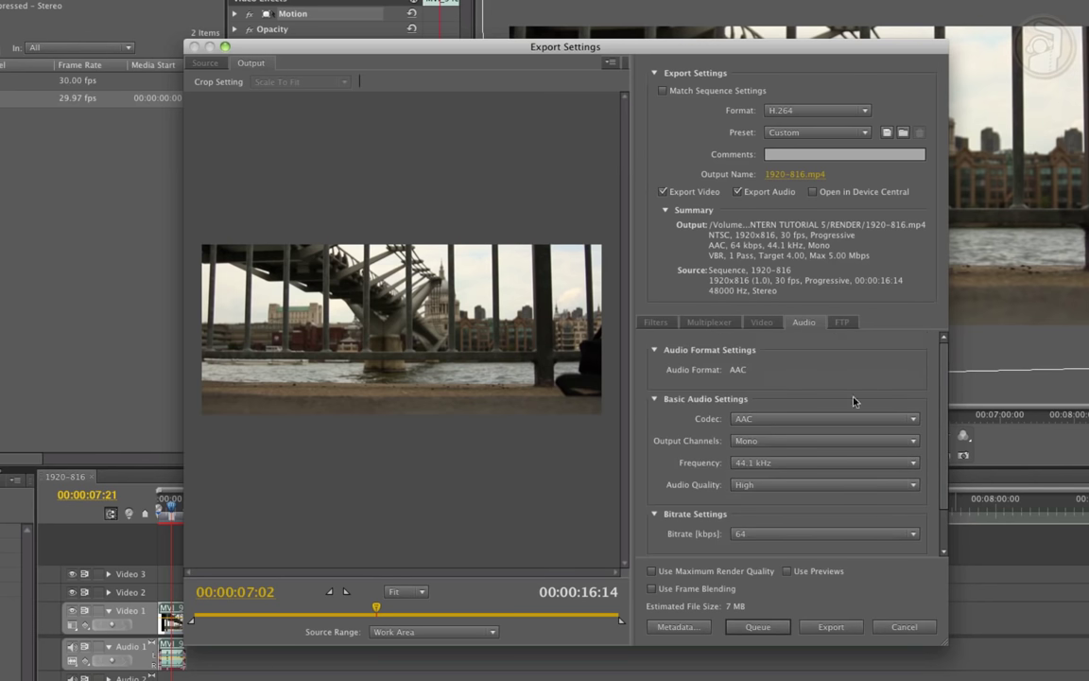
# Set the export audio to Stereo, 44.1 kHz, High quality and a 320 kbps bitrate
pyautogui.click(755, 442)
pyautogui.click(762, 468)
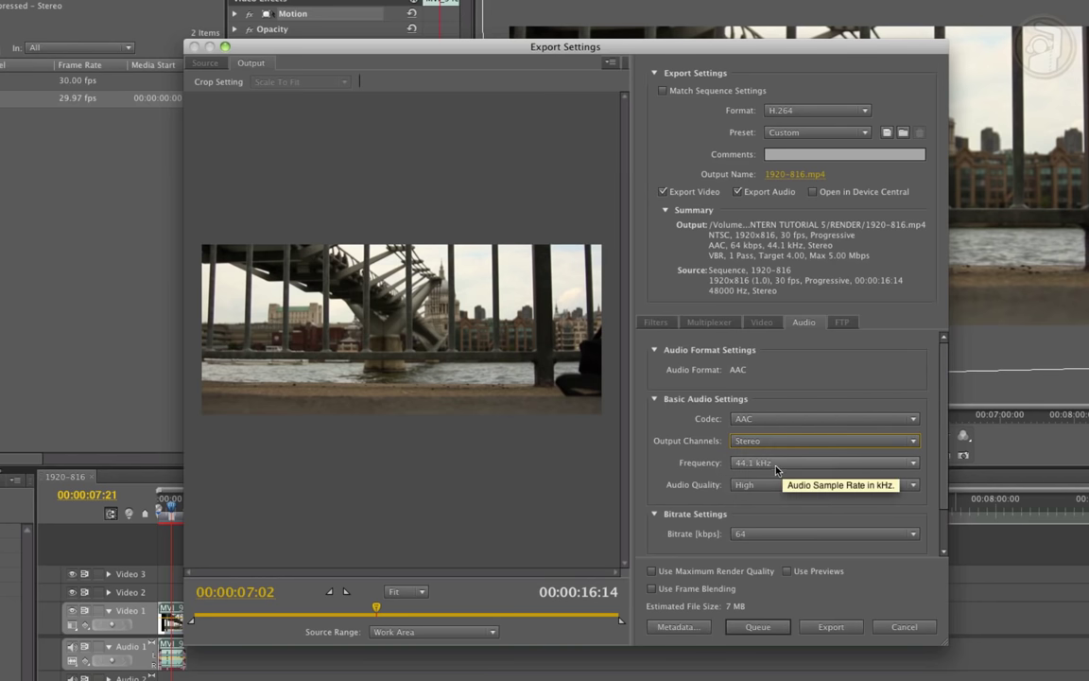
pyautogui.click(772, 463)
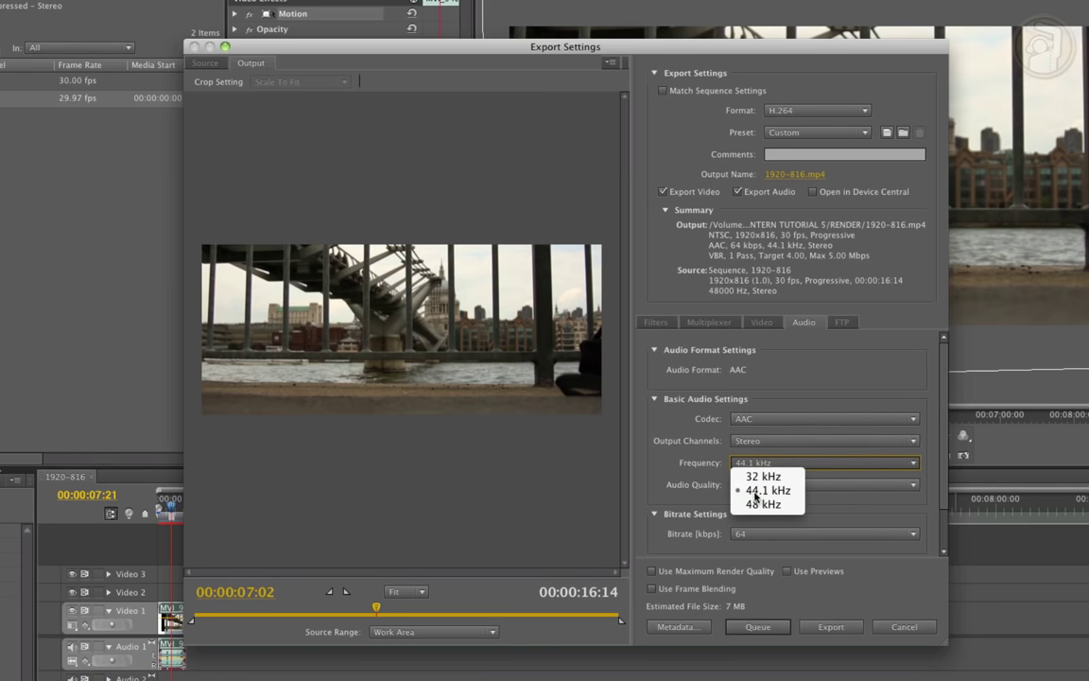
pyautogui.click(768, 491)
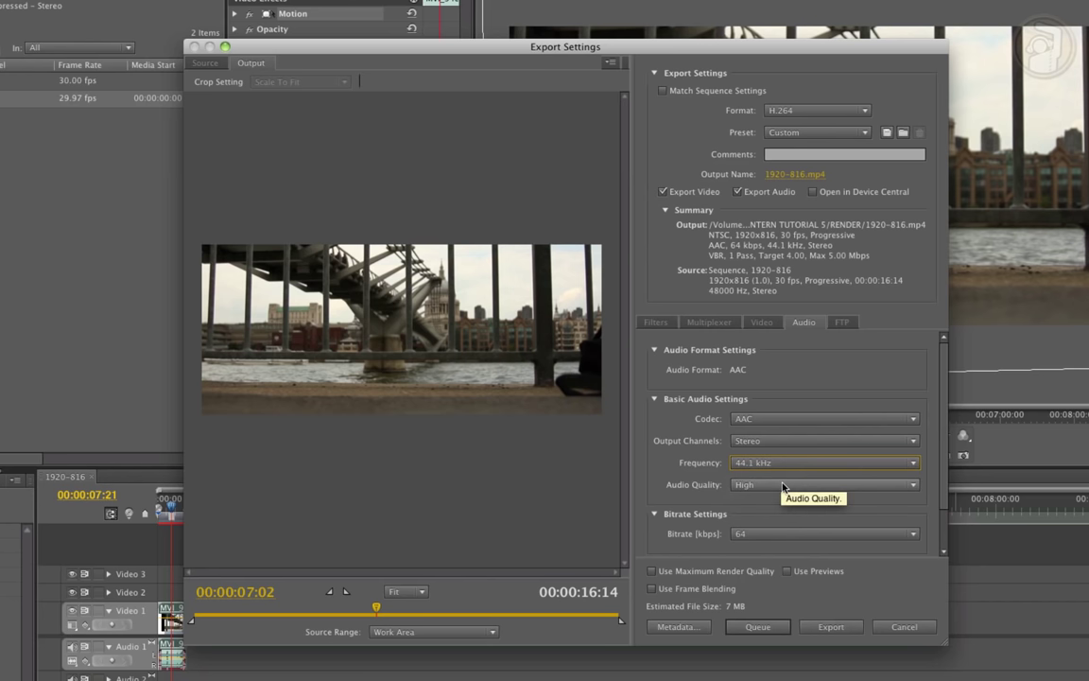
pyautogui.click(771, 489)
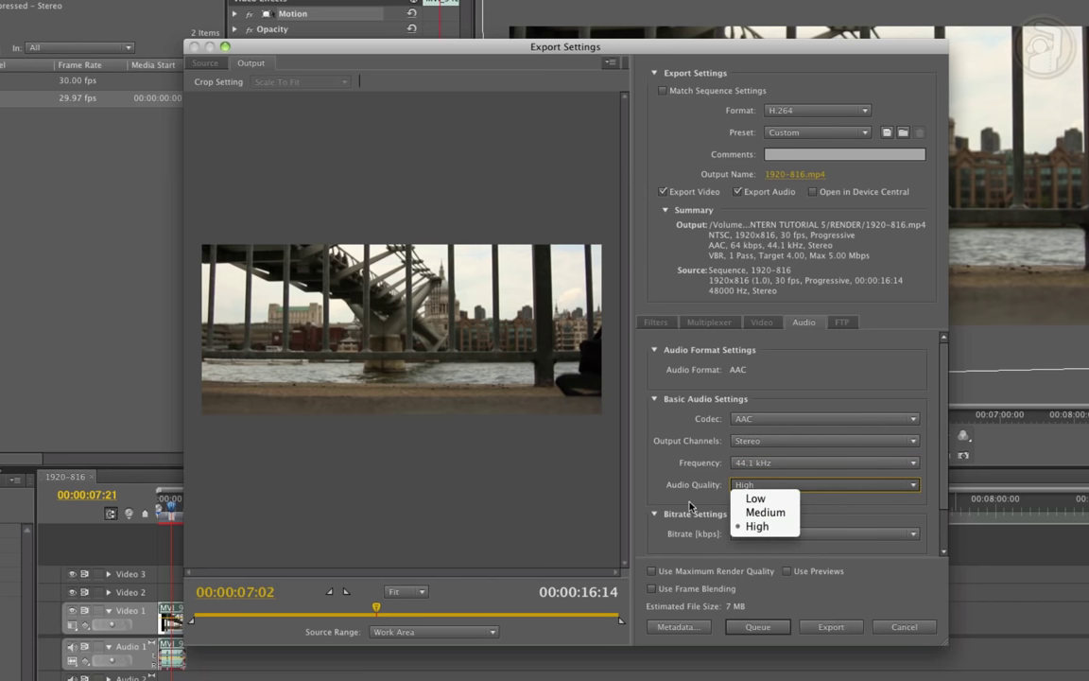
pyautogui.click(756, 527)
pyautogui.click(756, 533)
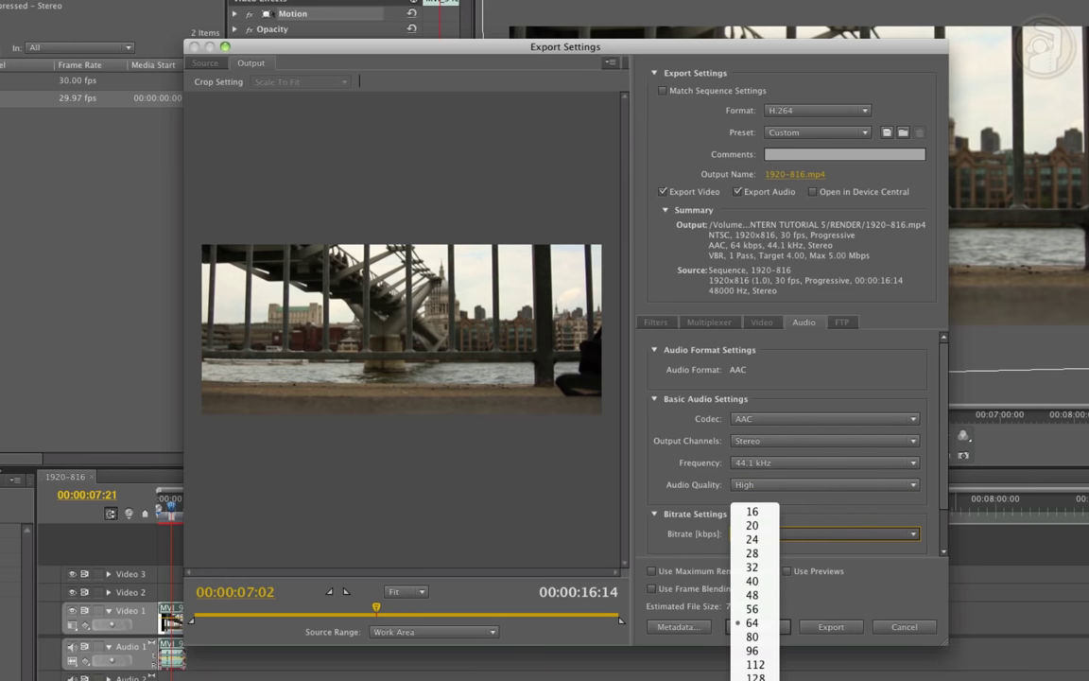
pyautogui.click(754, 673)
pyautogui.scroll(-2, 842, 362)
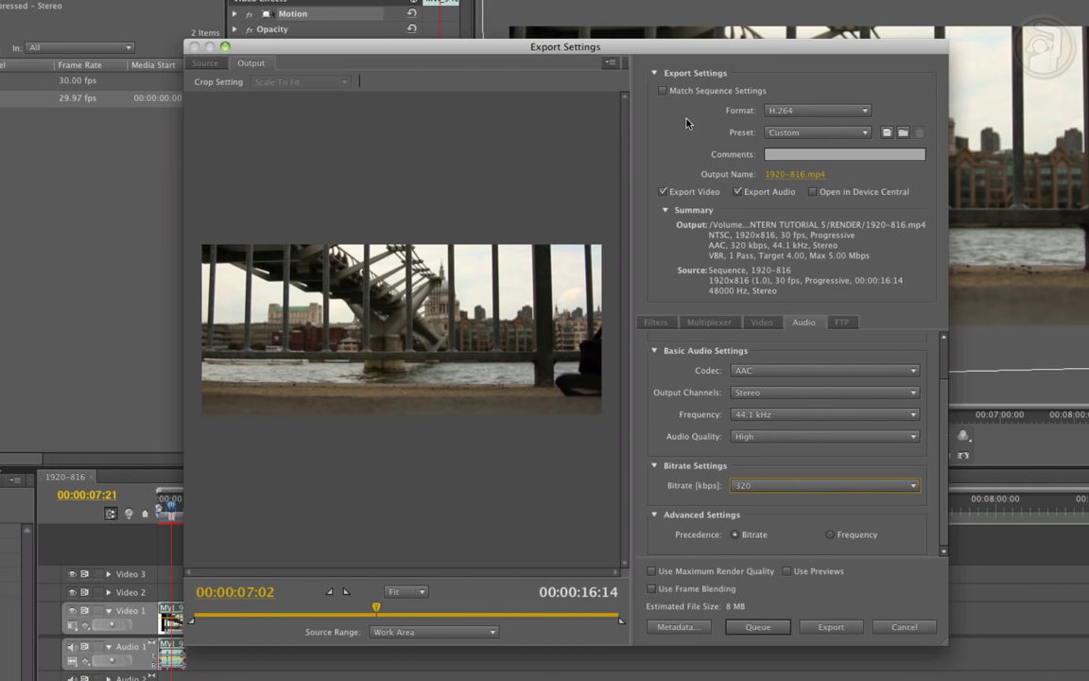
pyautogui.click(761, 321)
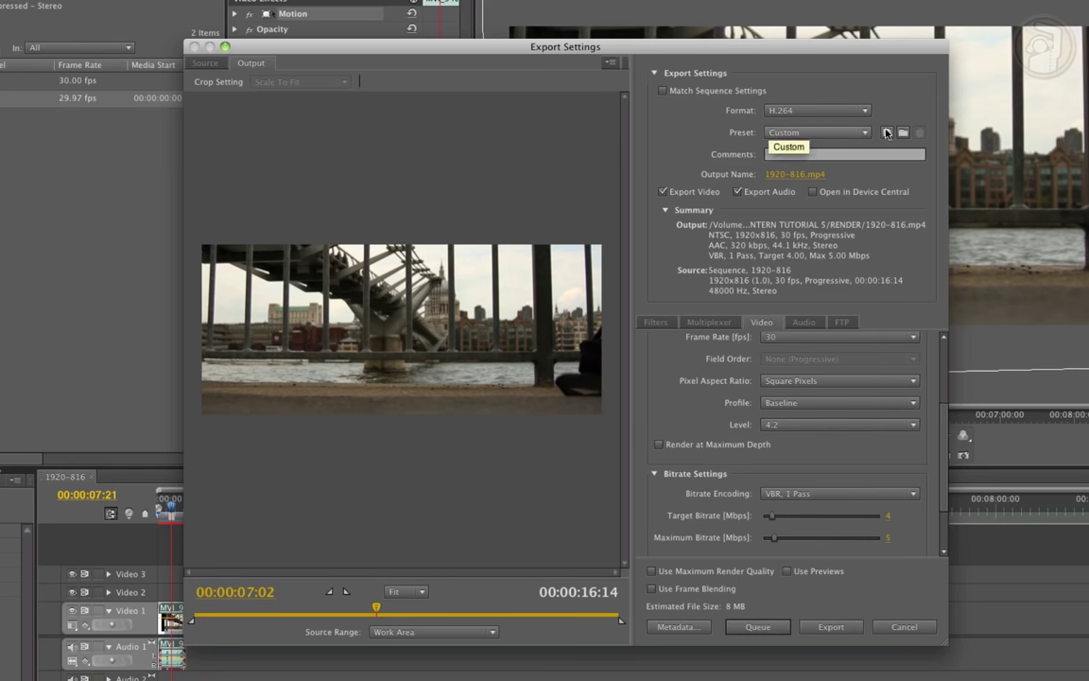
# Save the export settings as preset '1920-816 H.264' and keep it selected in the Preset list
pyautogui.click(887, 133)
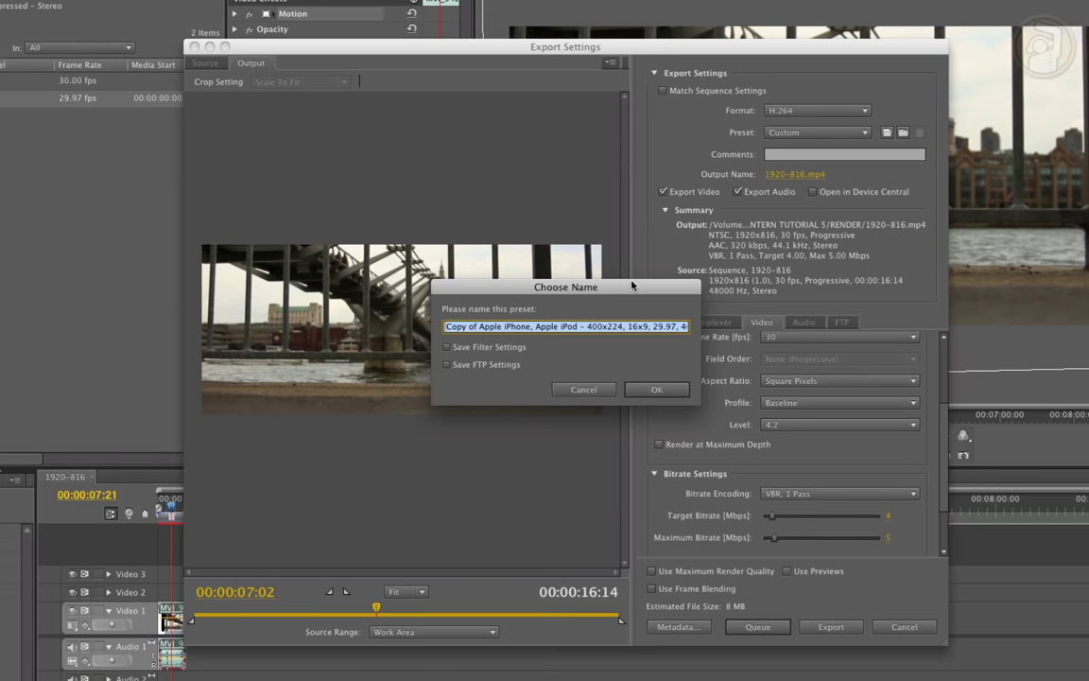
pyautogui.moveTo(567, 287); pyautogui.dragTo(706, 277)
pyautogui.write('1920-1')
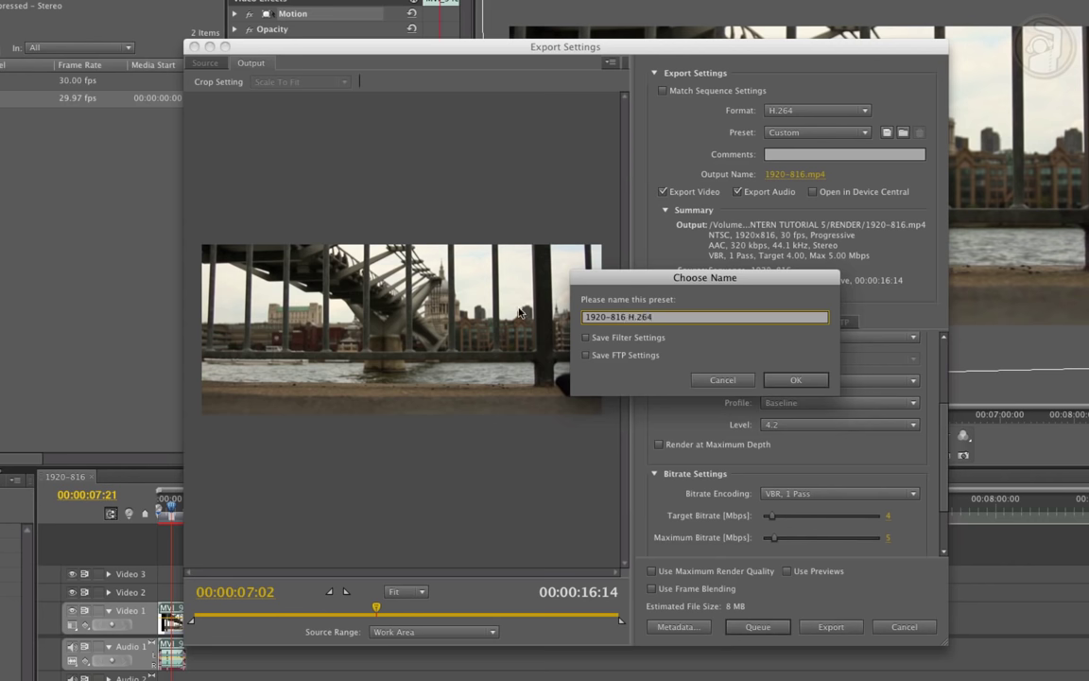
pyautogui.click(792, 379)
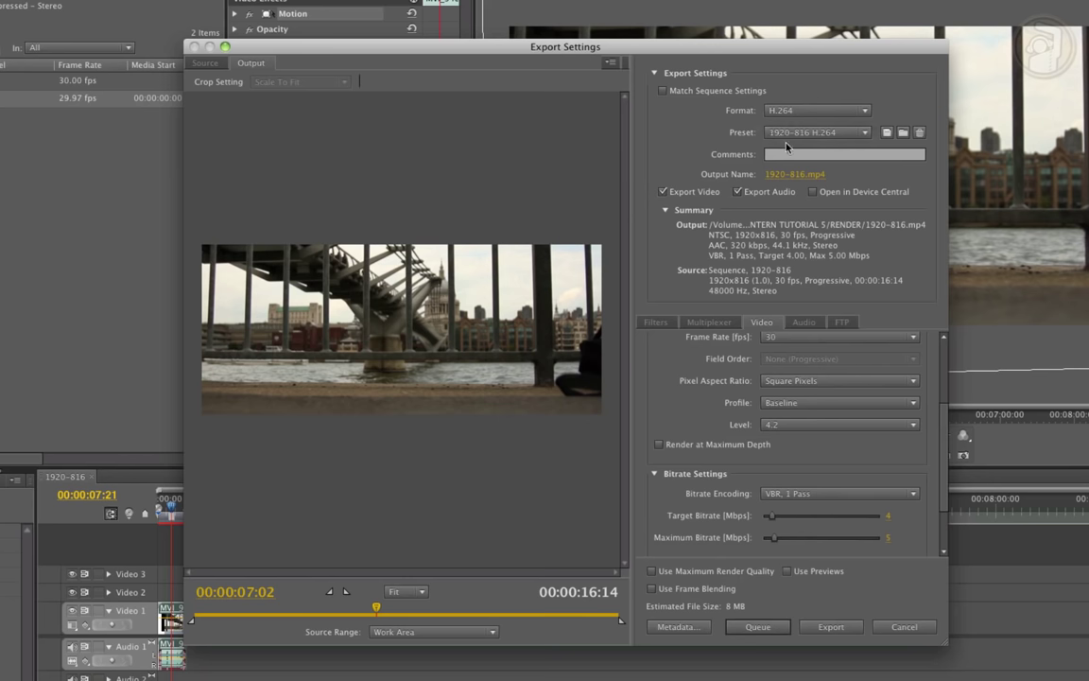
pyautogui.click(796, 132)
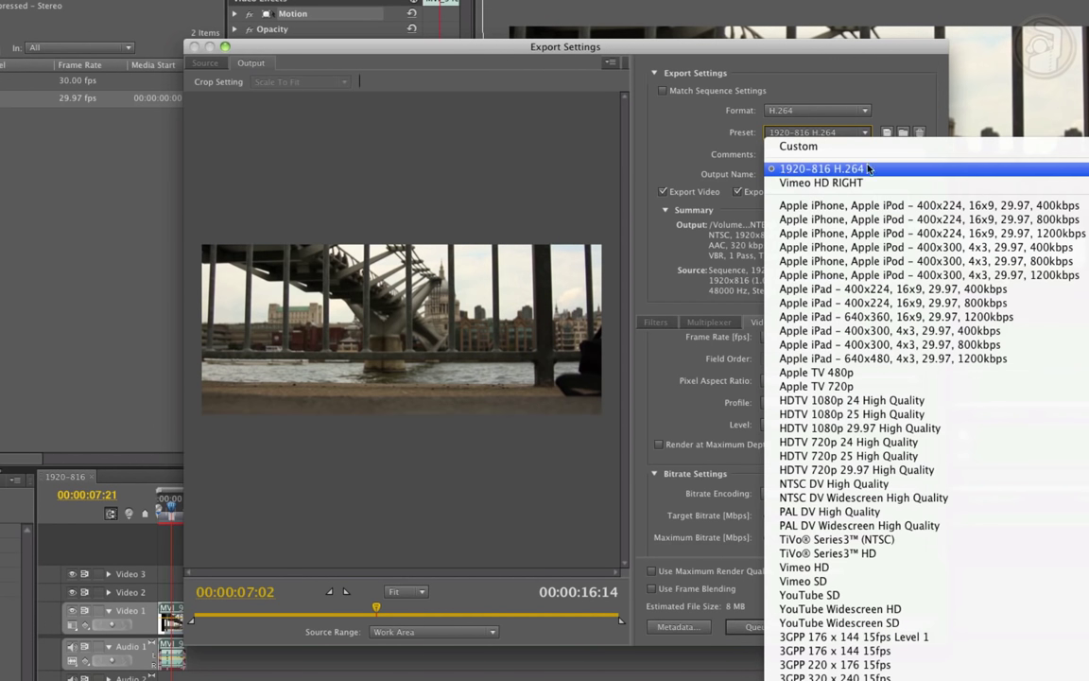
pyautogui.click(818, 170)
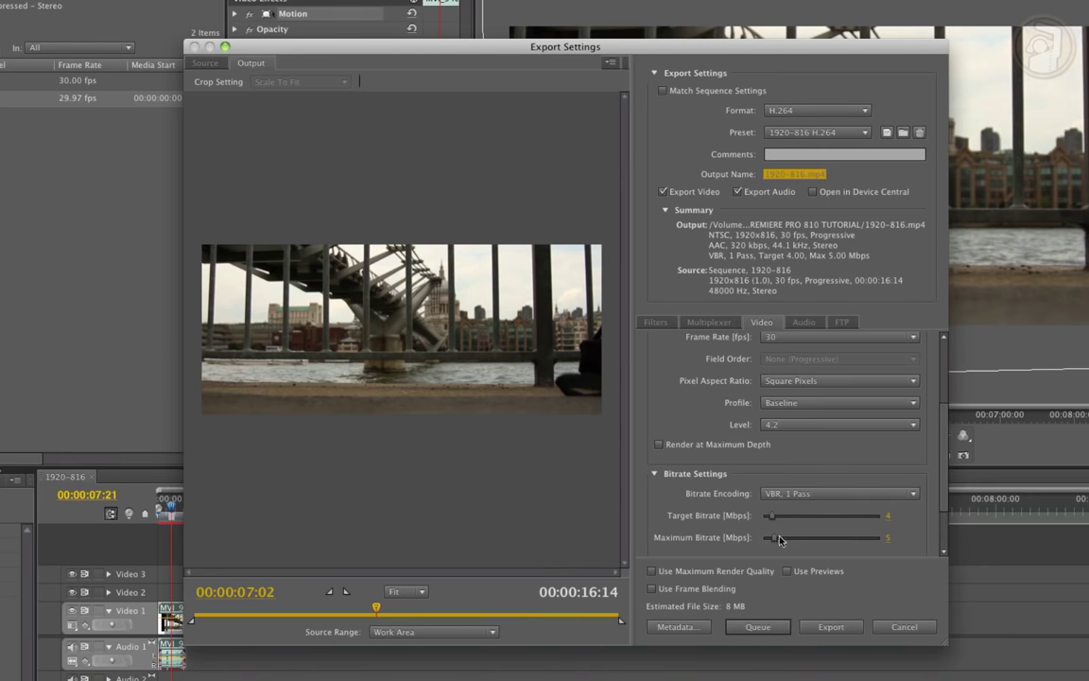
# Export the video, then preview 1920-816.mp4 in Quick Look, skimming to the end before closing it
pyautogui.click(830, 627)
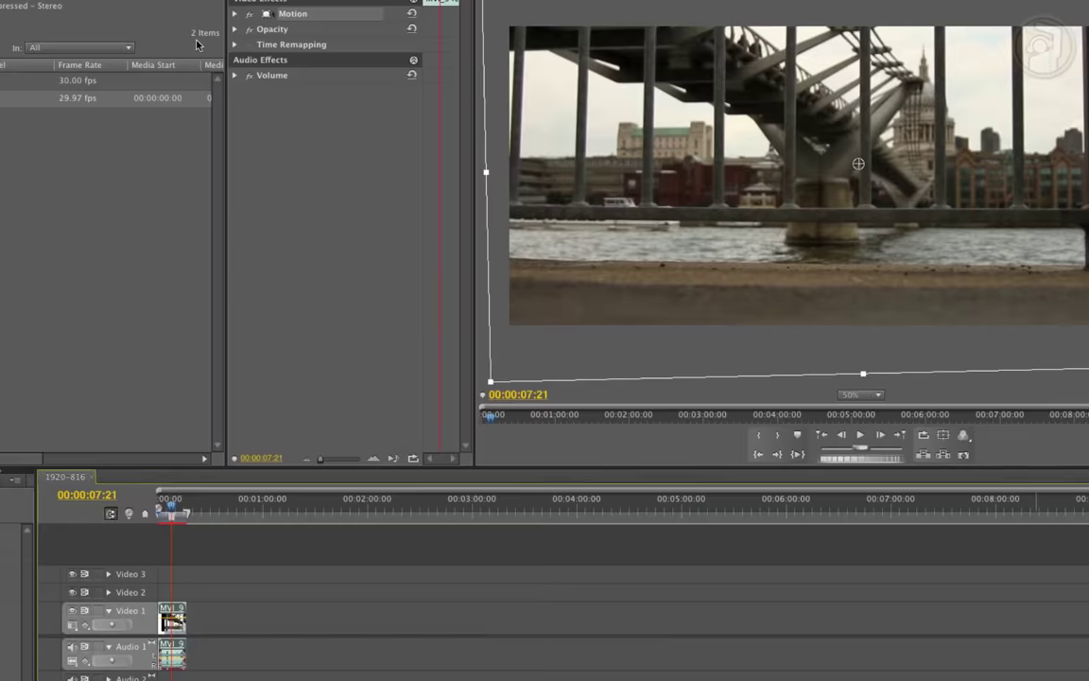
pyautogui.press('space')
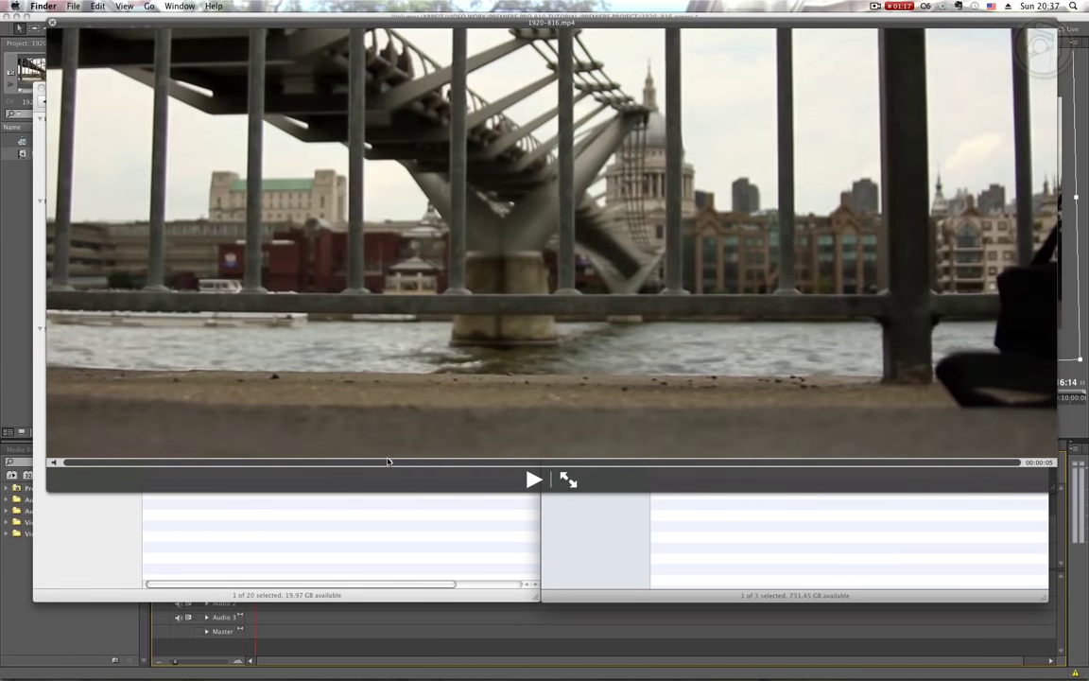
pyautogui.moveTo(387, 460)
pyautogui.mouseDown()
pyautogui.moveTo(700, 475)
pyautogui.moveTo(838, 457)
pyautogui.mouseUp()
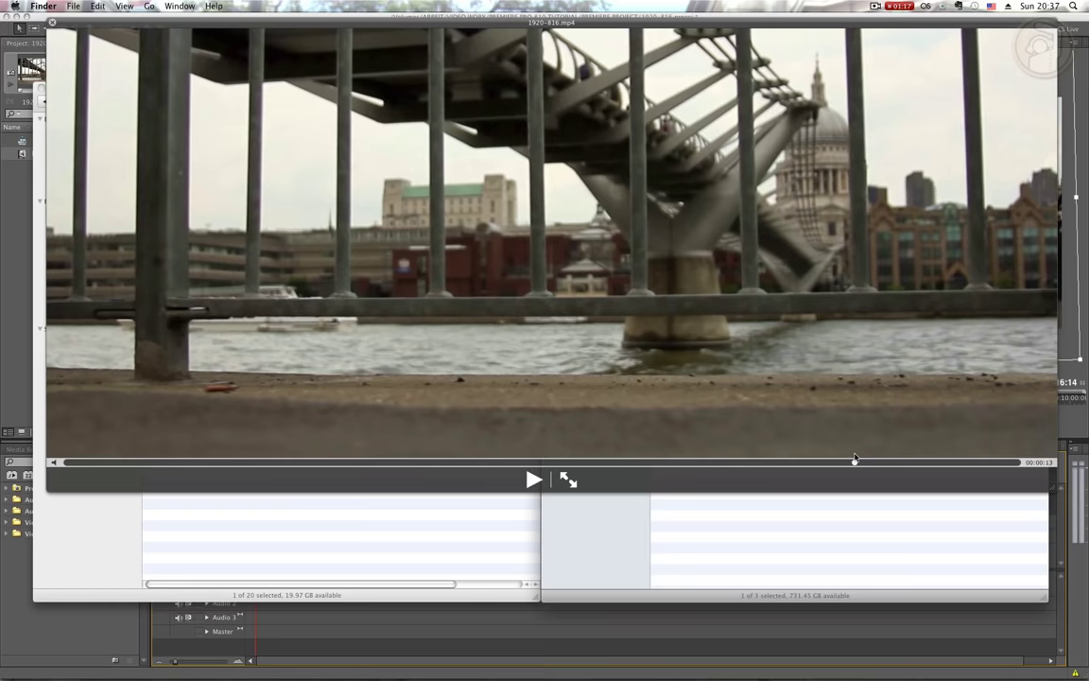
pyautogui.moveTo(838, 457); pyautogui.dragTo(904, 461)
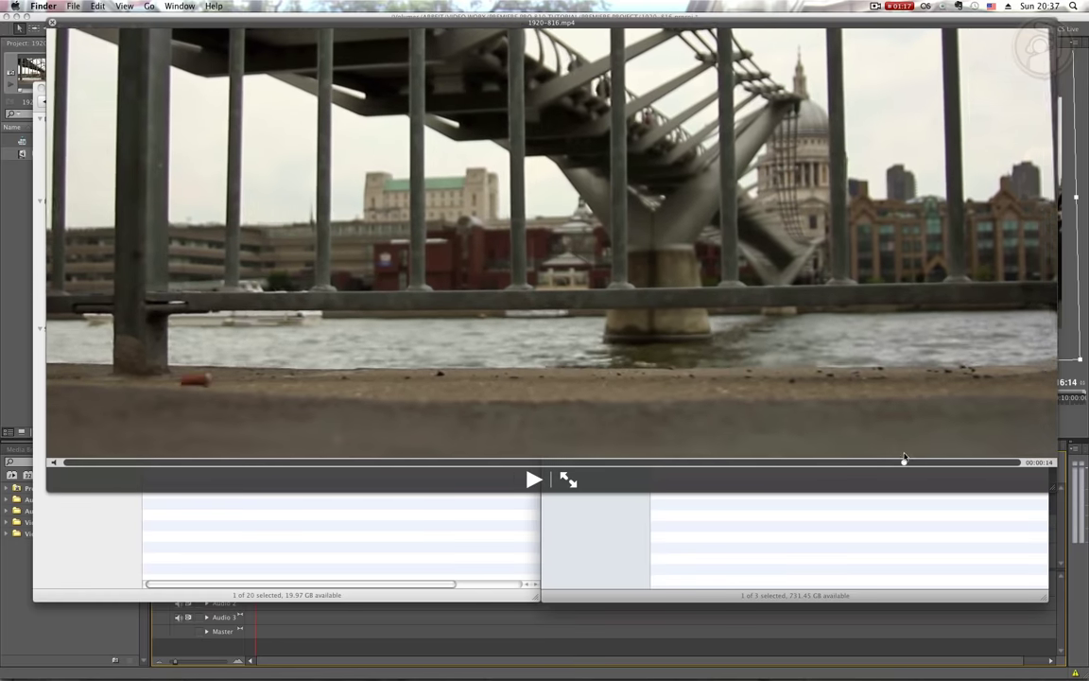
pyautogui.click(586, 14)
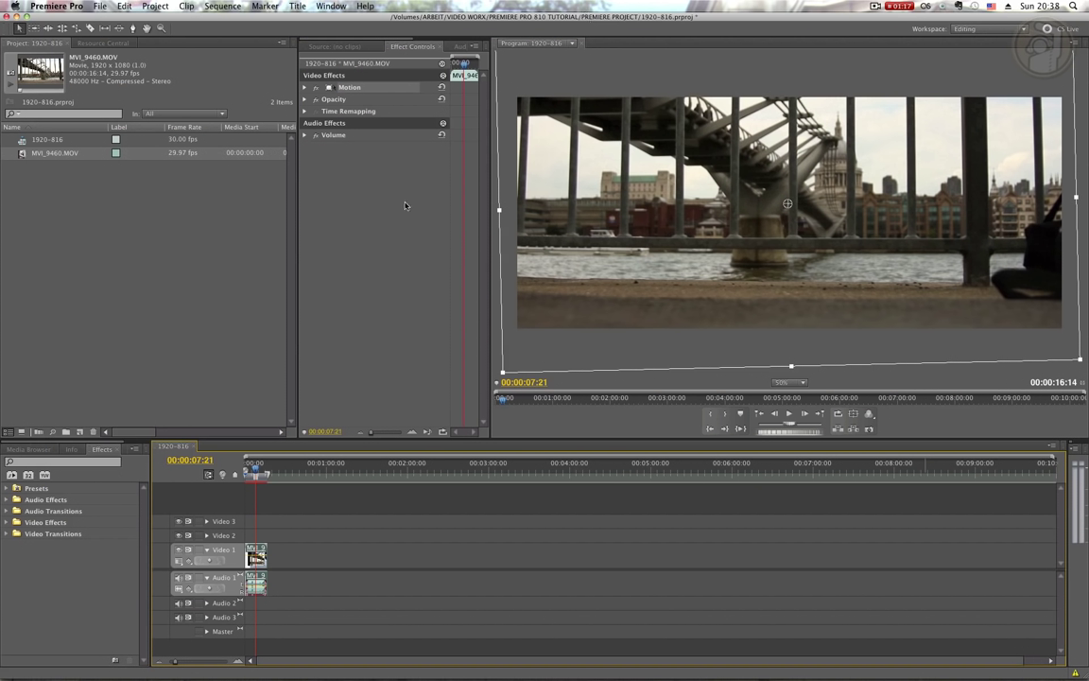